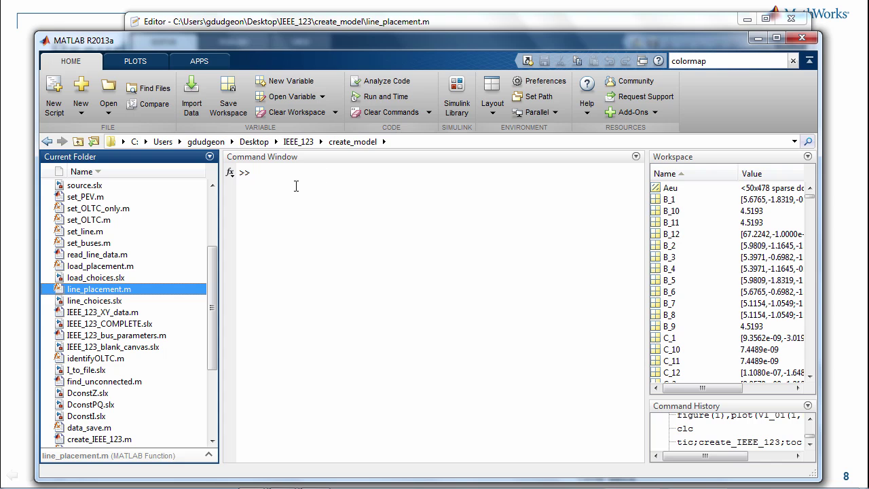
Run the create_IEEE_123 script with timing, using the command tic;create_IEEE_123;toc.
type("tic")
key("Up")
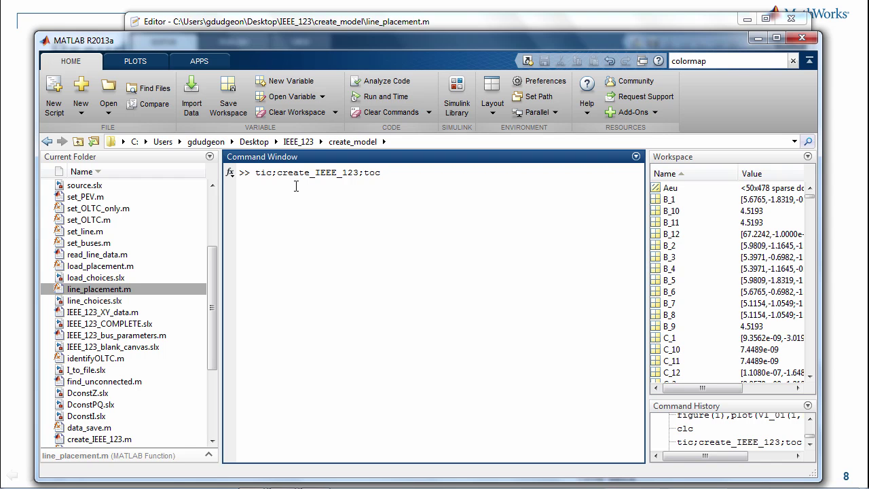
key("Return")
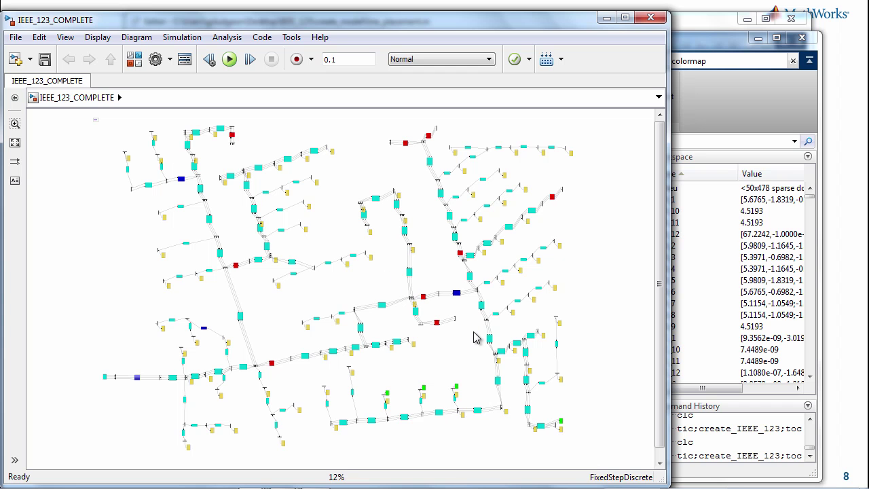
Bring up line_placement.m in the Editor and examine the start of its line loop and the OLTC matching logic.
left_click(726, 22)
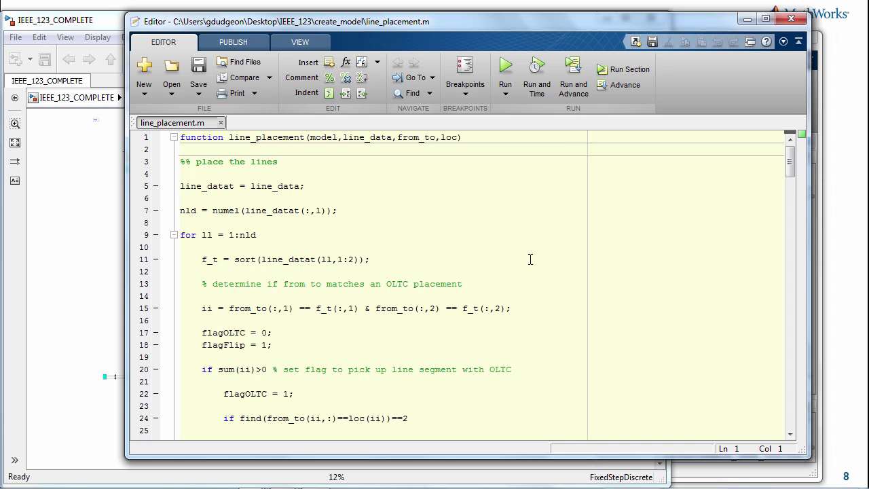
scroll(530, 259, "down", 2)
scroll(530, 259, "down", 1)
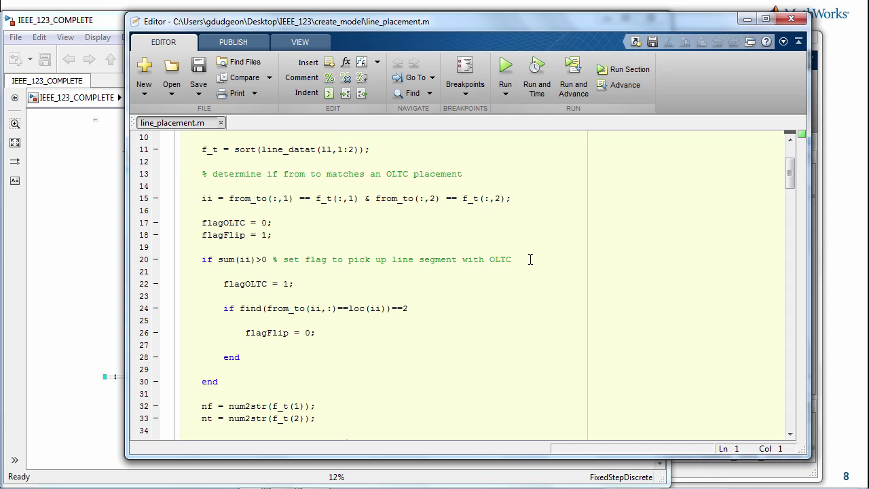
scroll(409, 214, "up", 3)
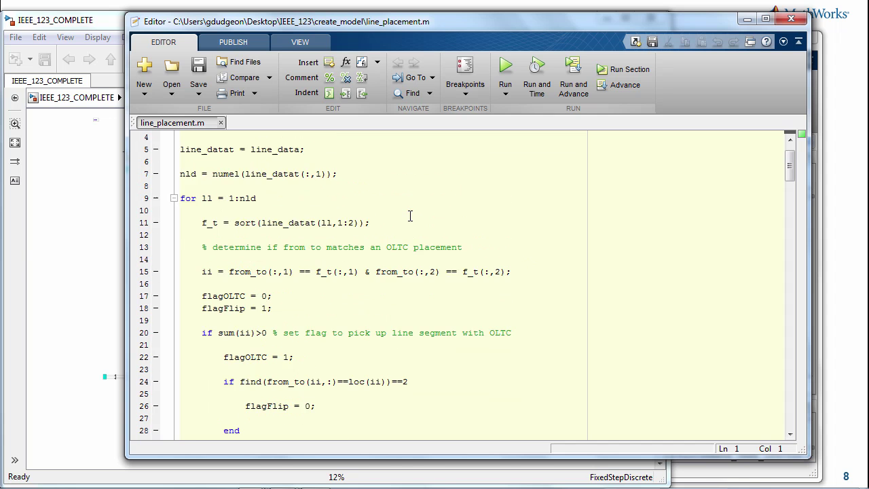
scroll(258, 280, "down", 3)
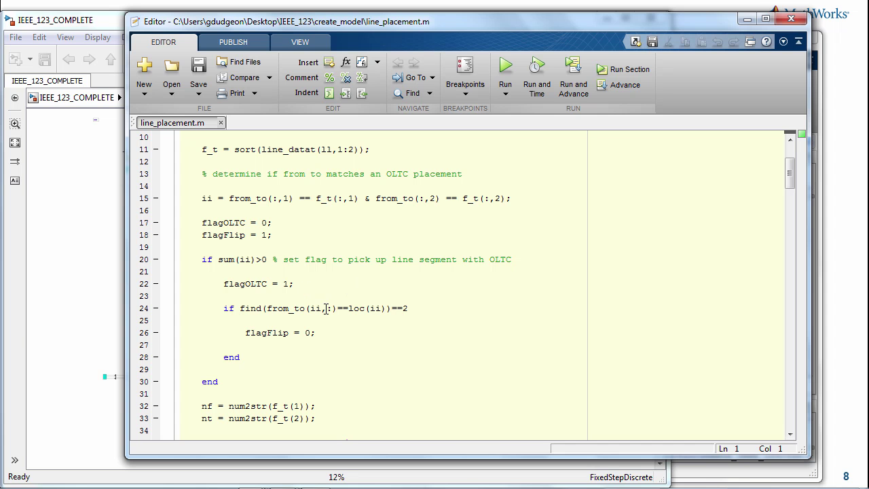
Examine how line_placement.m gets the bus handles, computes the mid-point and adds each line block from line_choices.
scroll(361, 347, "down", 1)
scroll(361, 346, "down", 6)
scroll(360, 347, "down", 2)
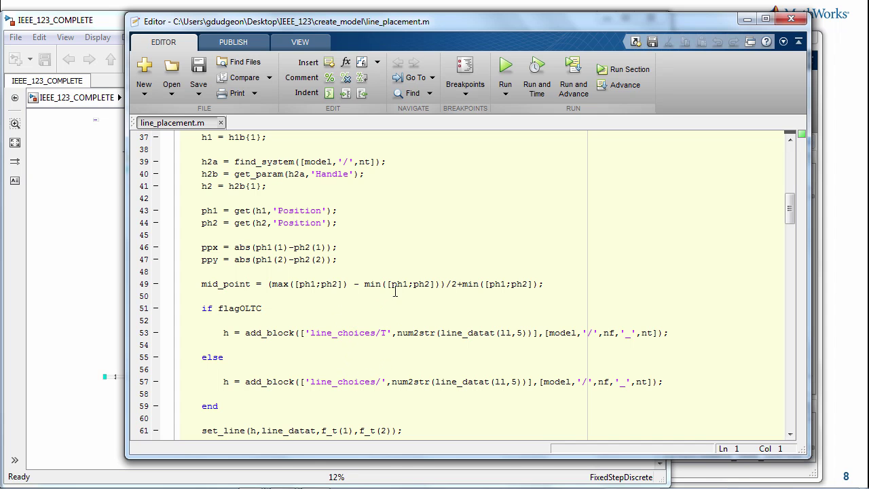
scroll(404, 287, "up", 3)
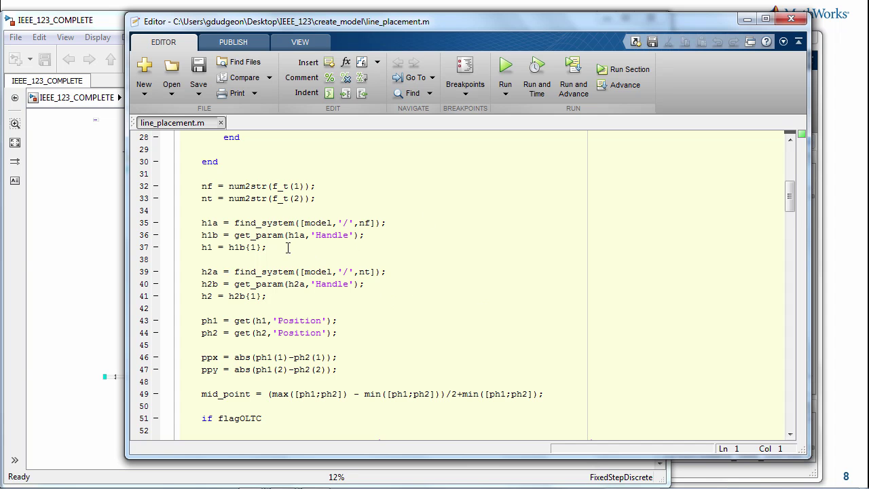
scroll(416, 291, "down", 1)
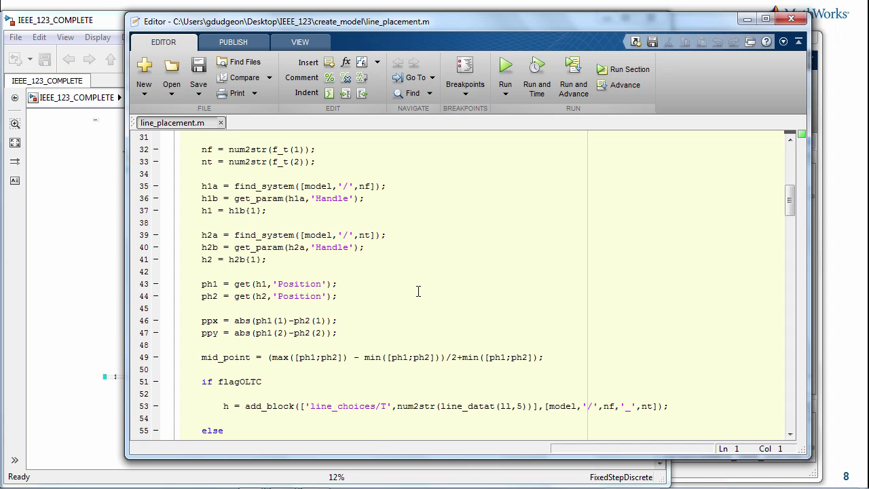
scroll(323, 288, "down", 3)
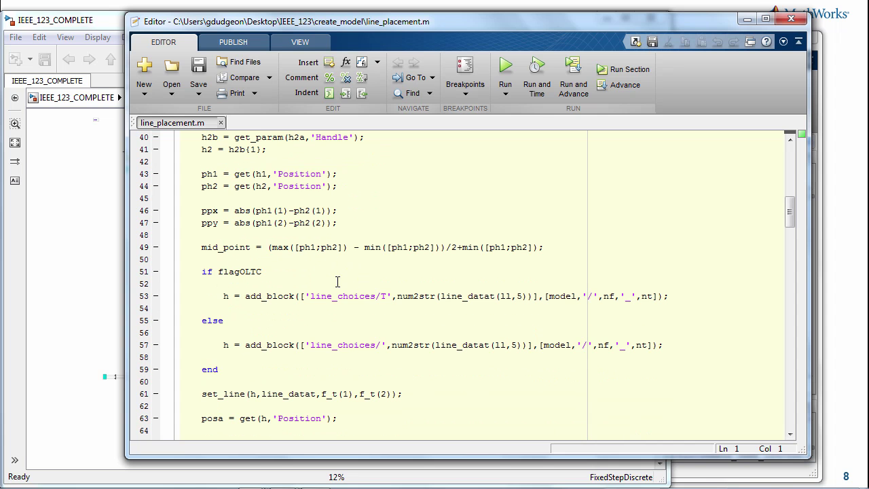
scroll(452, 362, "down", 2)
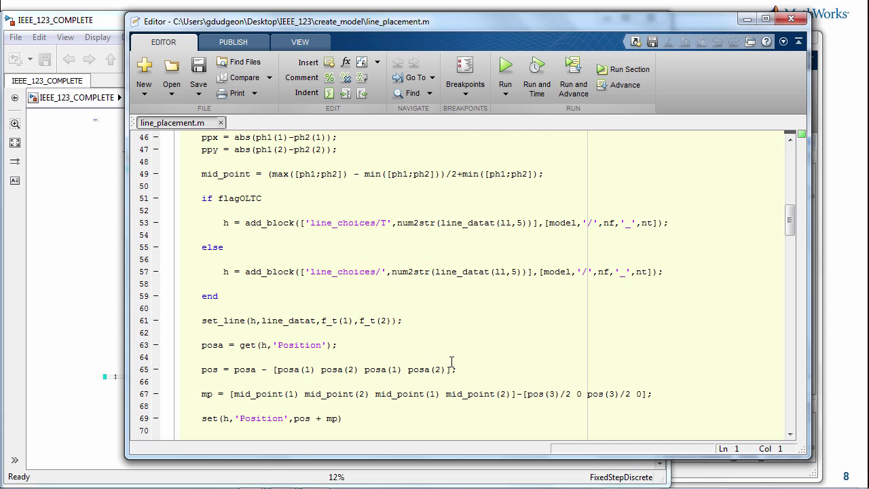
scroll(451, 362, "down", 1)
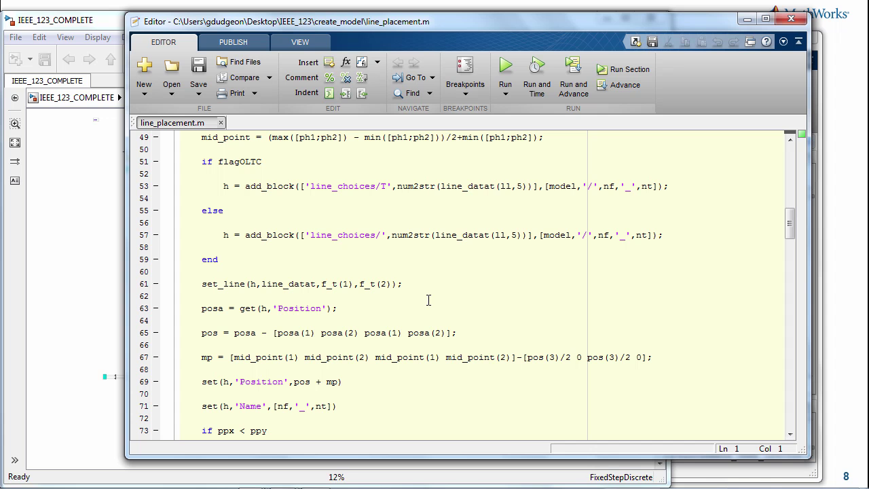
Examine the block orientation code in line_placement.m and the final loop of add_line connections.
scroll(428, 300, "down", 20)
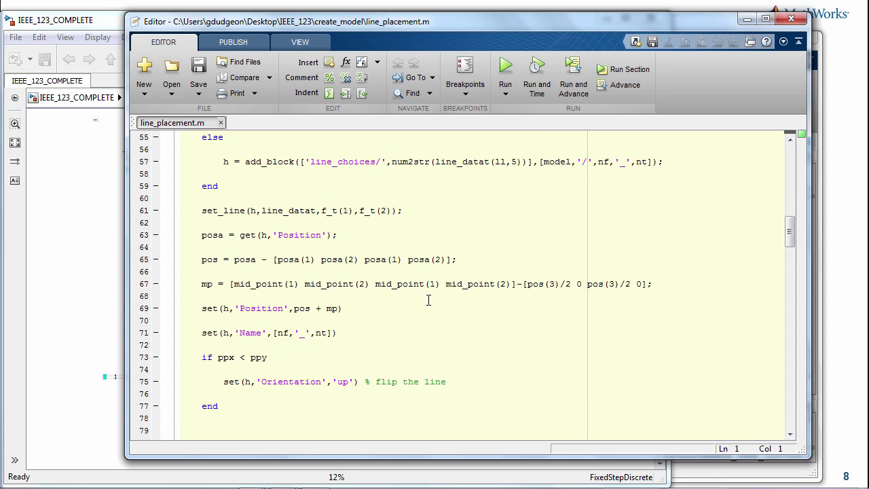
scroll(428, 300, "down", 13)
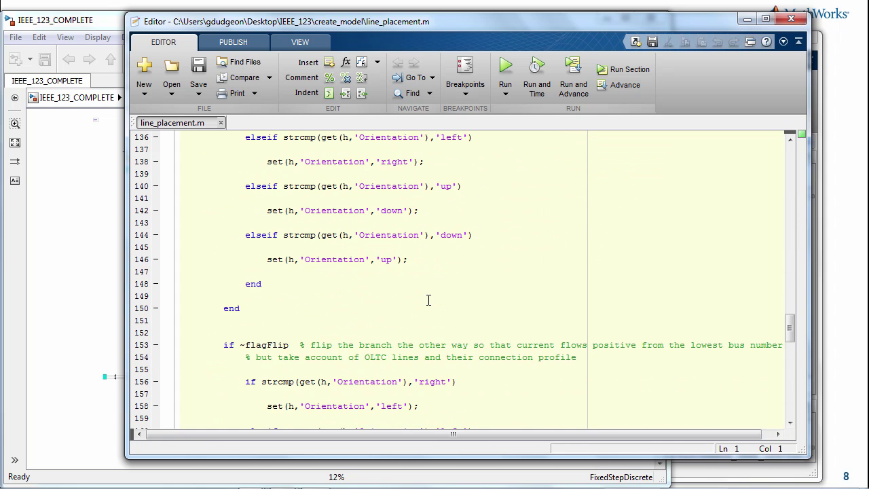
scroll(428, 300, "down", 3)
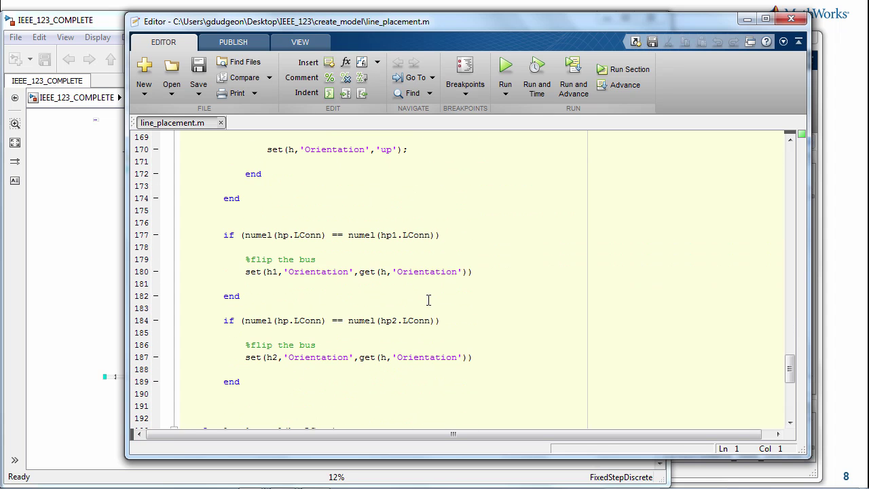
scroll(429, 300, "down", 6)
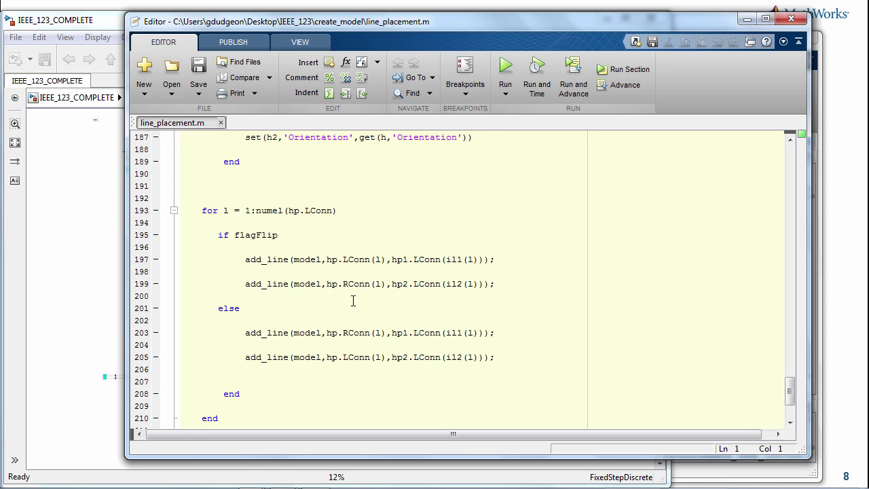
scroll(353, 301, "down", 2)
scroll(353, 300, "up", 2)
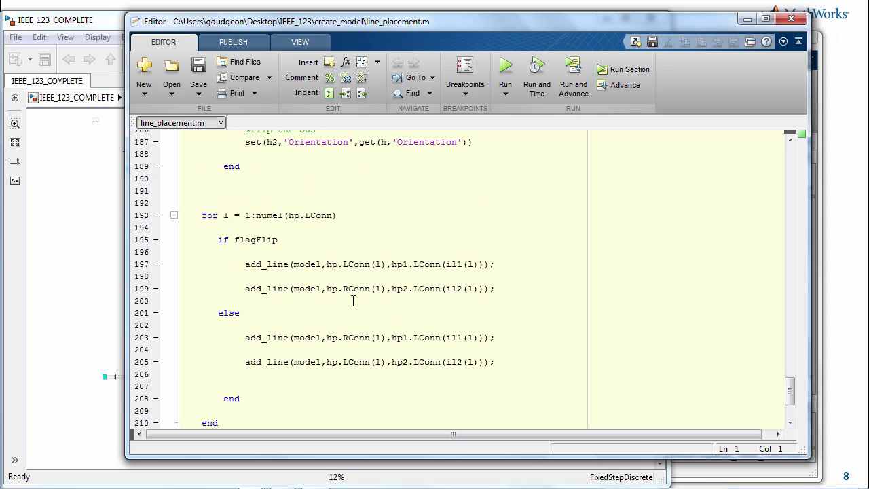
scroll(353, 301, "down", 2)
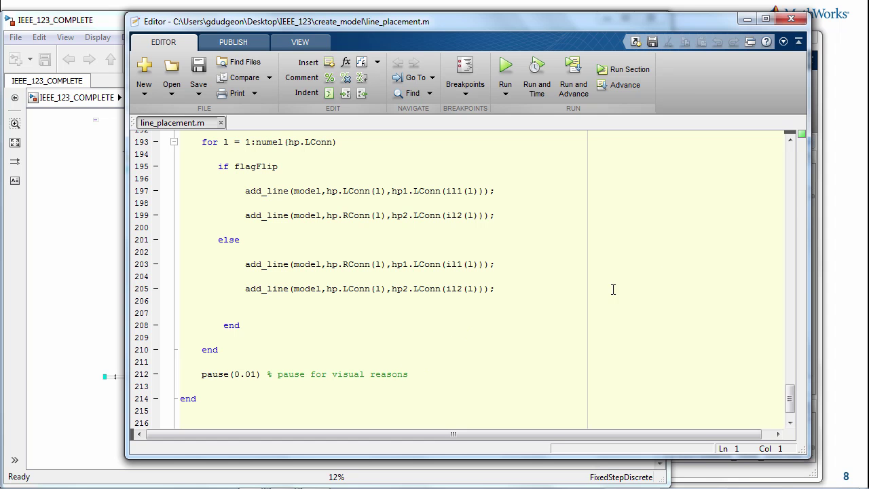
Switch back to the main MATLAB window and go to the benchmark_data folder inside IEEE_123.
left_click_drag(214, 320, 213, 310)
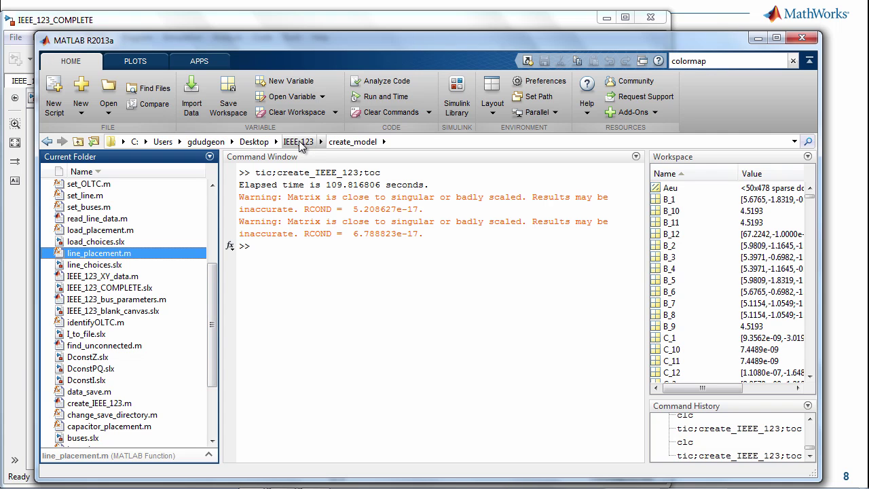
left_click(300, 142)
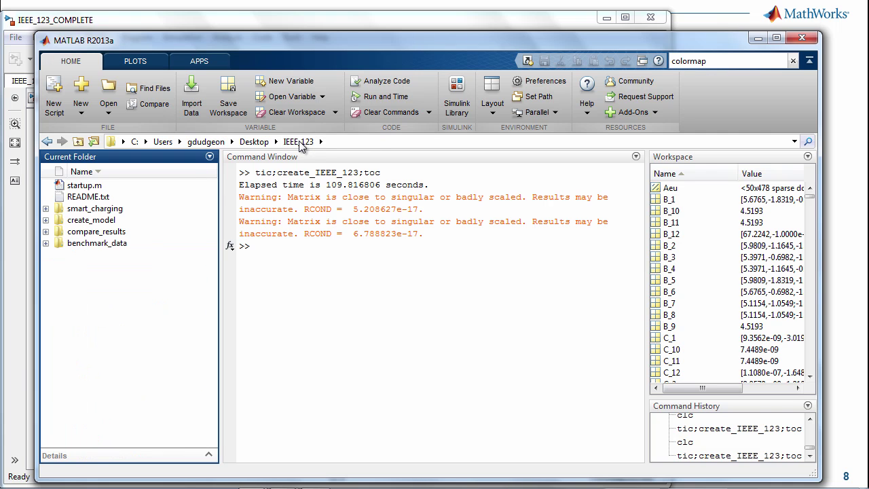
left_click(97, 243)
double_click(98, 242)
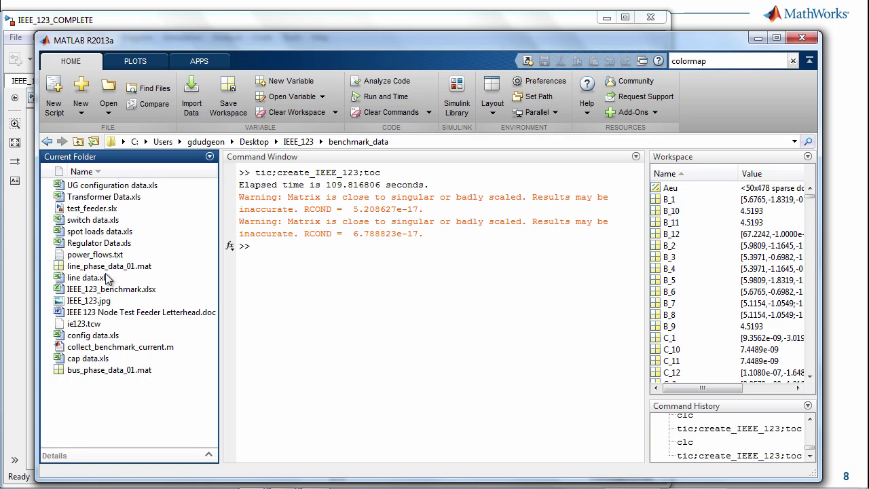
Open spot loads data.xls outside MATLAB, review the spot load table from its first rows, and close the workbook.
left_click(95, 234)
right_click(95, 235)
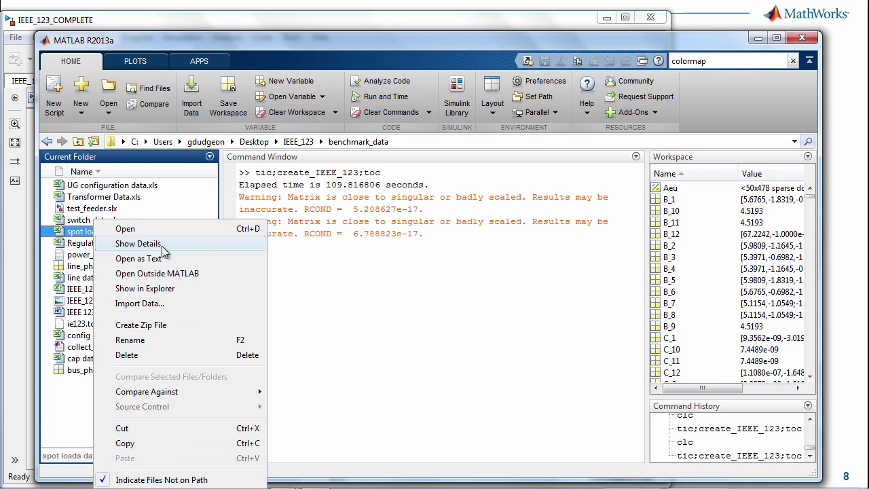
left_click(163, 273)
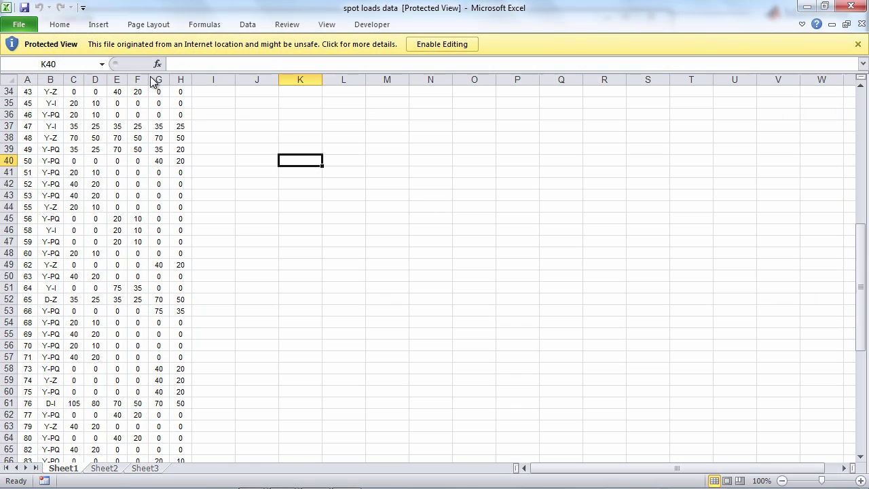
left_click_drag(184, 6, 292, 19)
left_click_drag(784, 244, 785, 122)
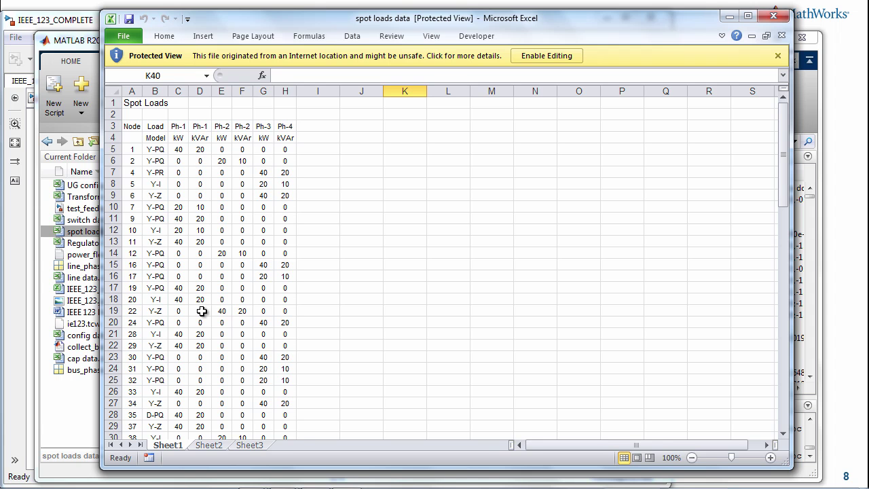
left_click(774, 16)
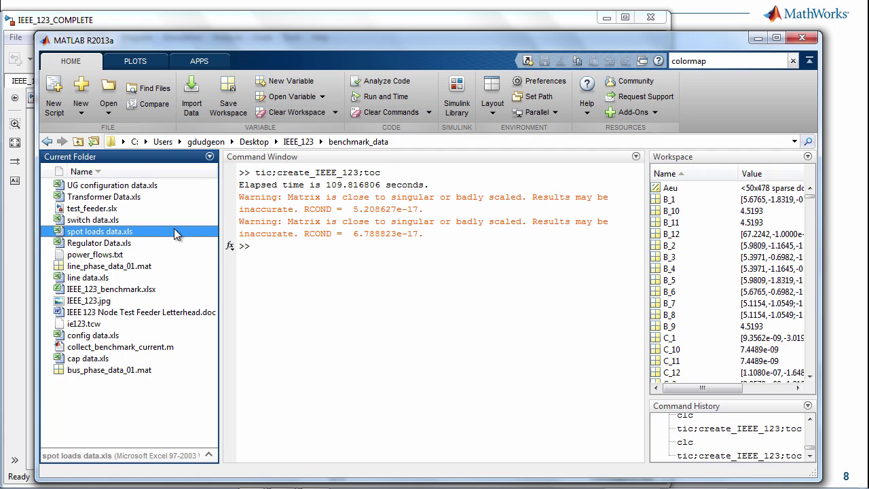
Return to the create_model folder inside IEEE_123 and open the DconstPQ.slx model.
left_click(299, 141)
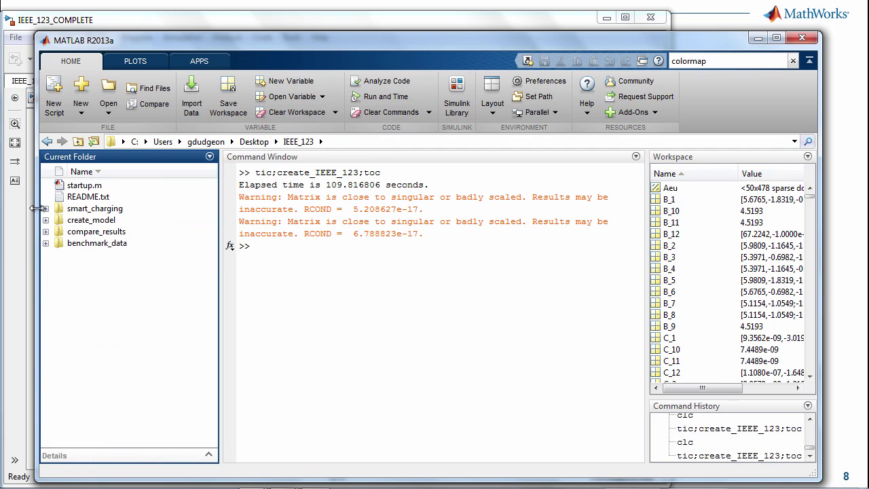
double_click(95, 221)
left_click_drag(208, 222, 224, 368)
left_click(95, 305)
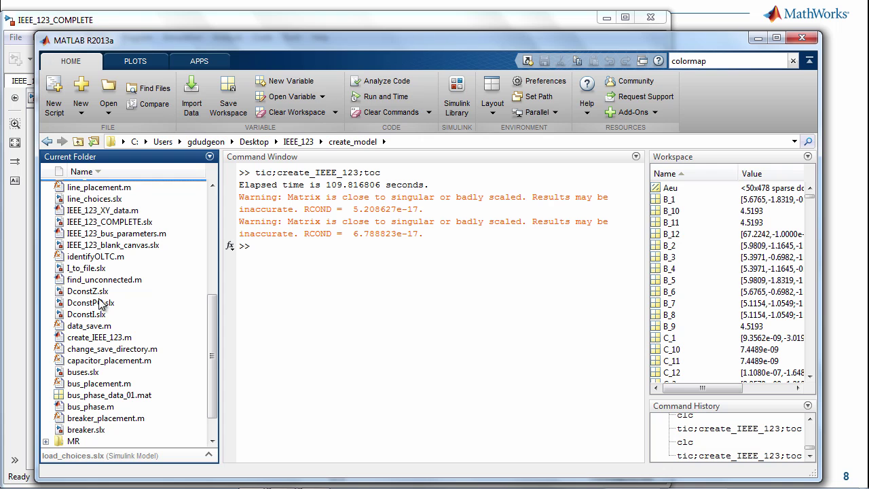
left_click(89, 303)
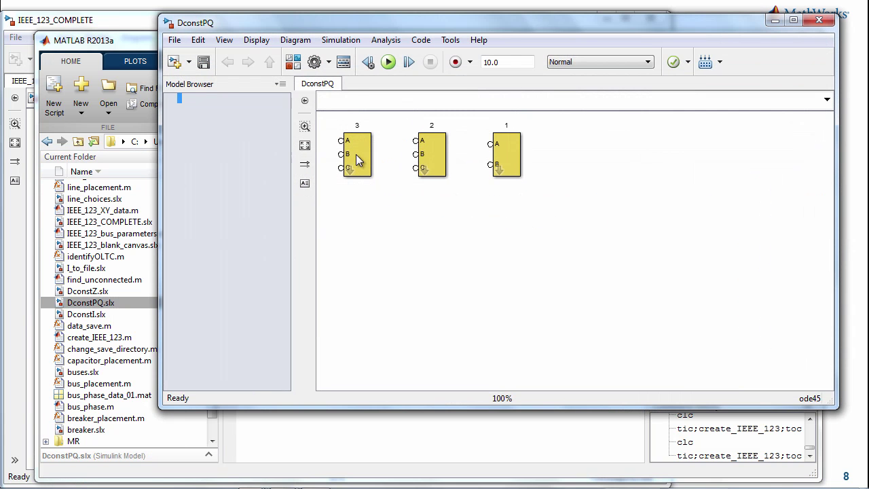
Check the three load blocks in DconstPQ and look inside the mask of block 3.
left_click(439, 144)
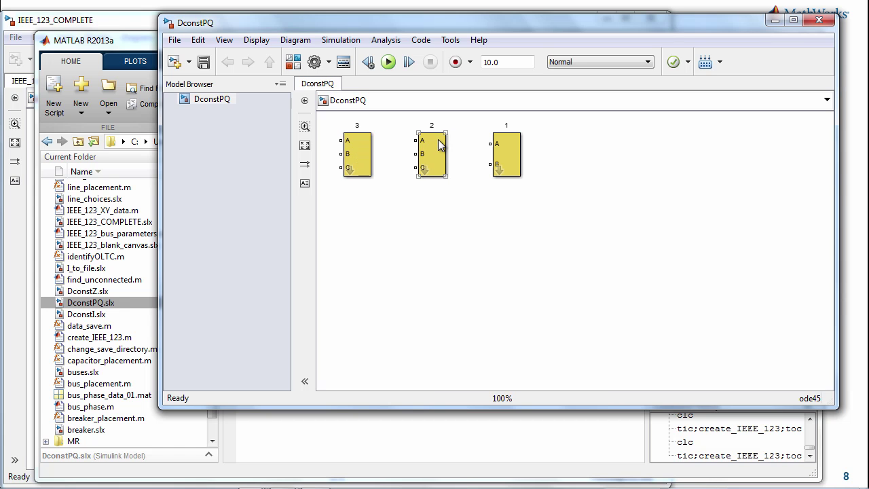
left_click(502, 151)
left_click(357, 163)
left_click(348, 173)
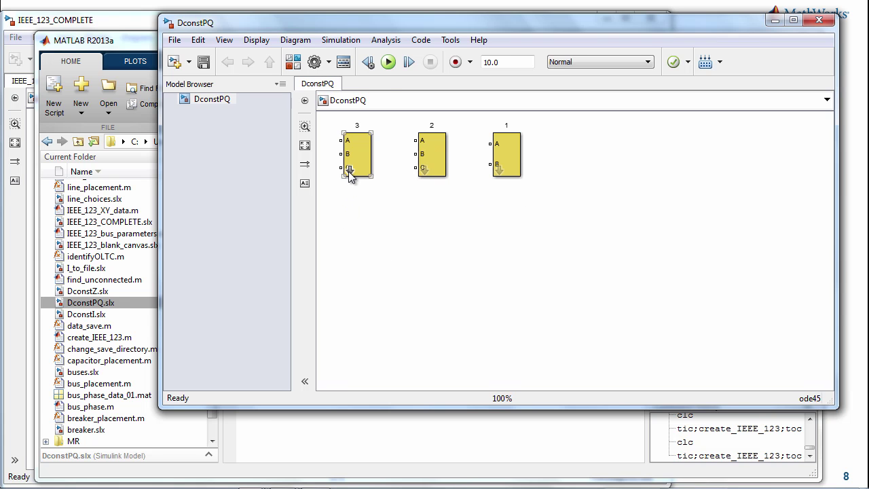
double_click(349, 173)
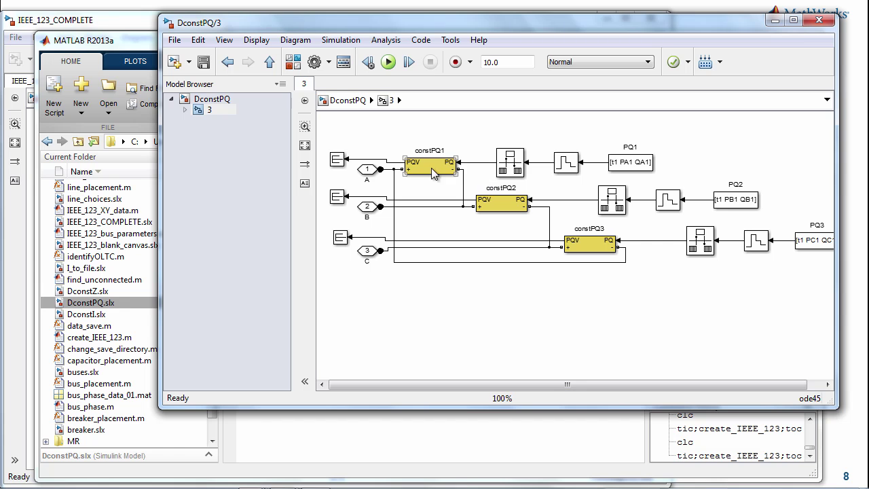
Examine the PQ1 source, the block it feeds and the constPQ1 load inside block 3.
left_click(646, 165)
left_click(573, 175)
left_click(432, 170)
left_click(623, 274)
left_click(421, 170)
Return to the top level of DconstPQ and look inside the mask of block 2.
left_click(344, 102)
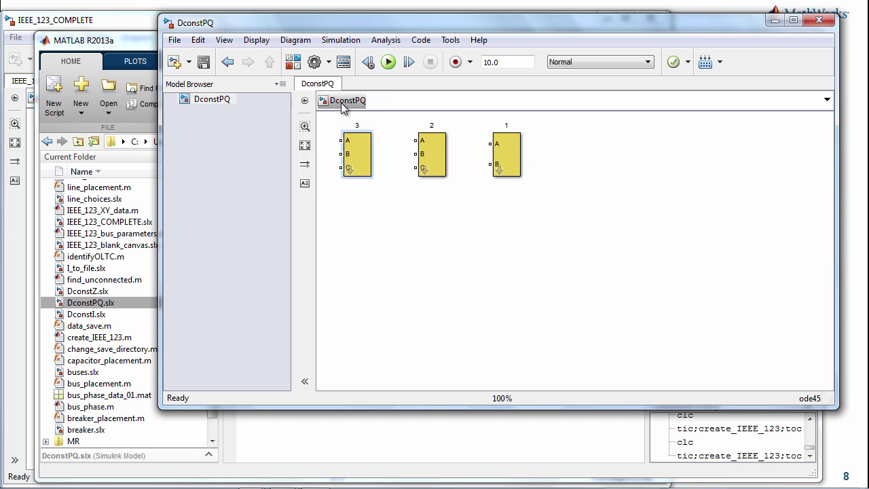
left_click(423, 171)
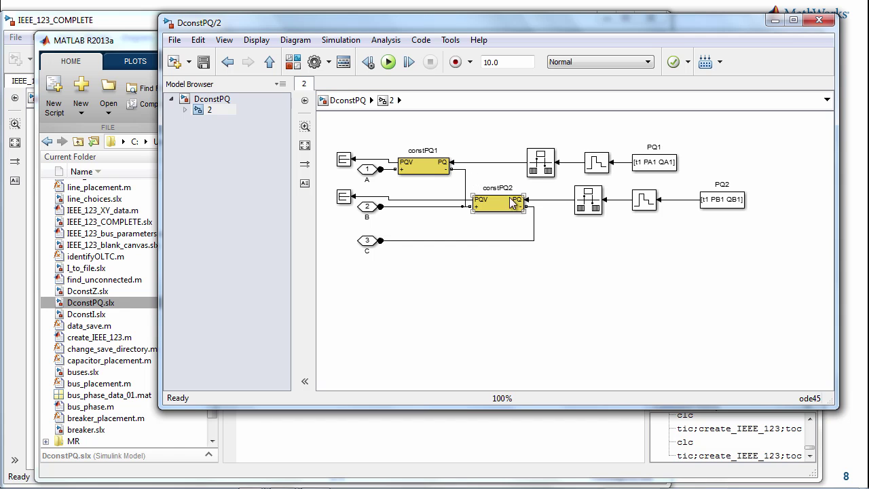
left_click(476, 265)
Go back to the top level of DconstPQ and look inside the mask of block 1.
left_click(347, 101)
left_click(499, 173)
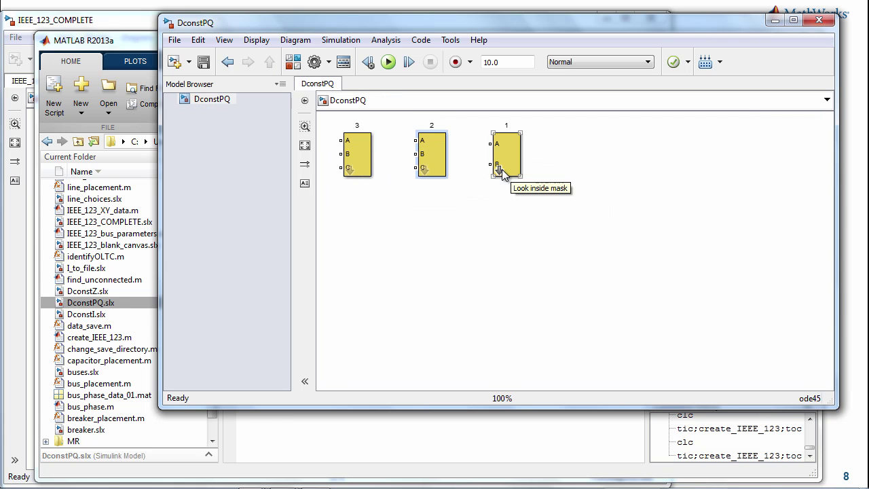
left_click(500, 169)
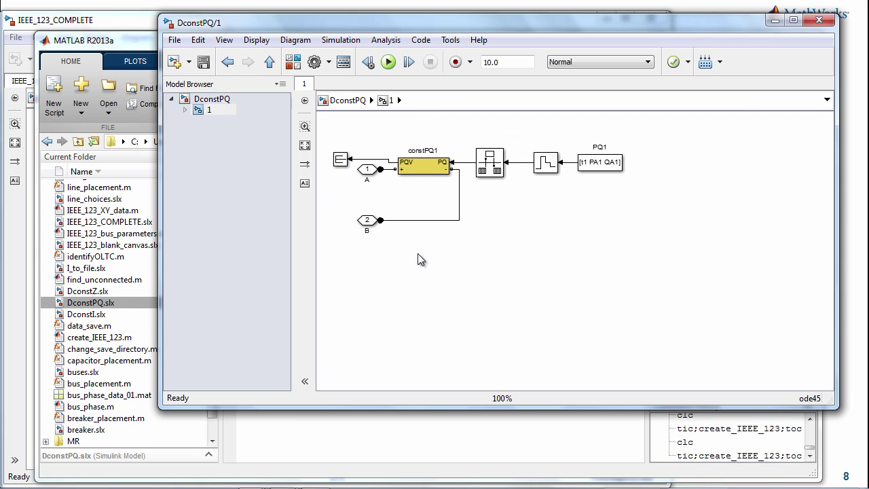
Close the DconstPQ model and change the current folder to IEEE_123\compare_results.
left_click(348, 101)
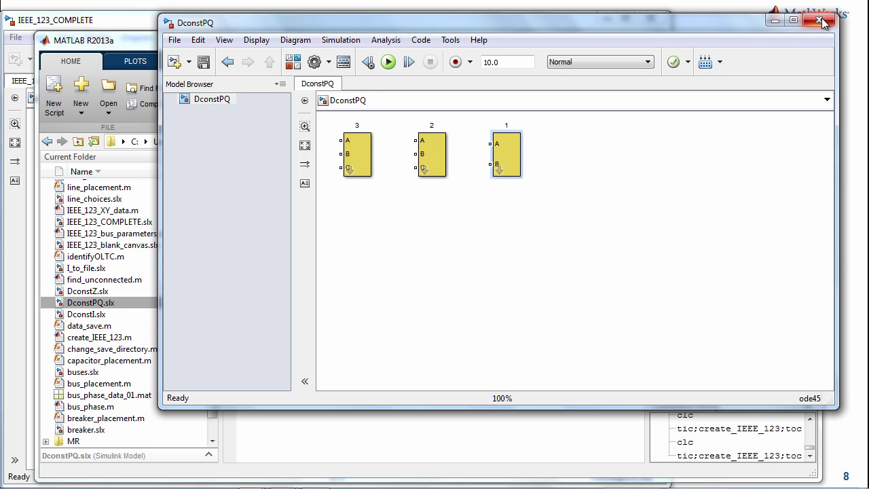
left_click(822, 20)
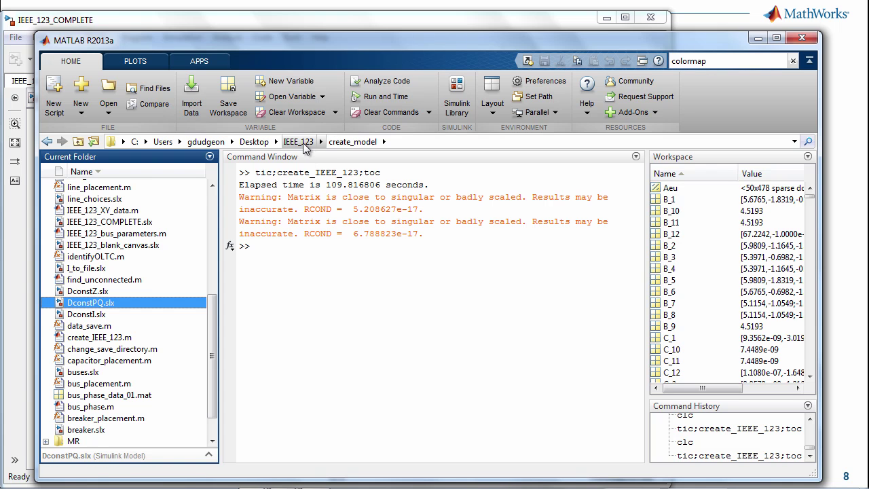
left_click(303, 145)
left_click(105, 233)
double_click(105, 233)
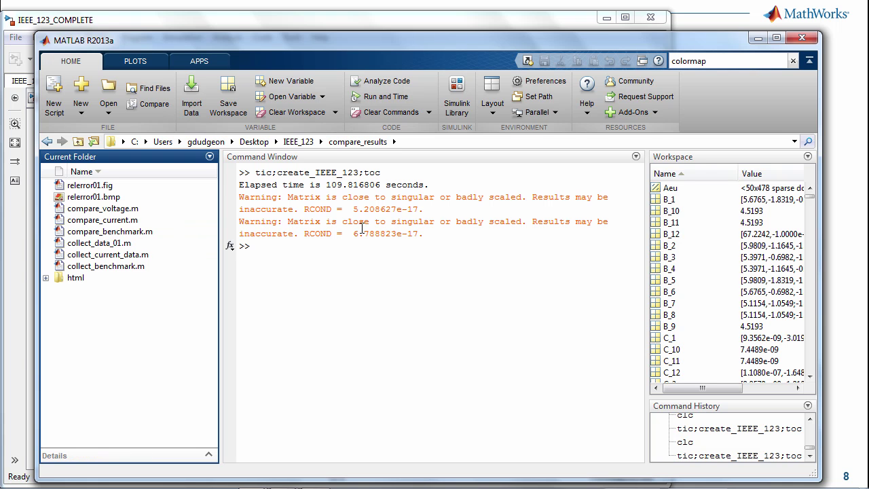
left_click(329, 293)
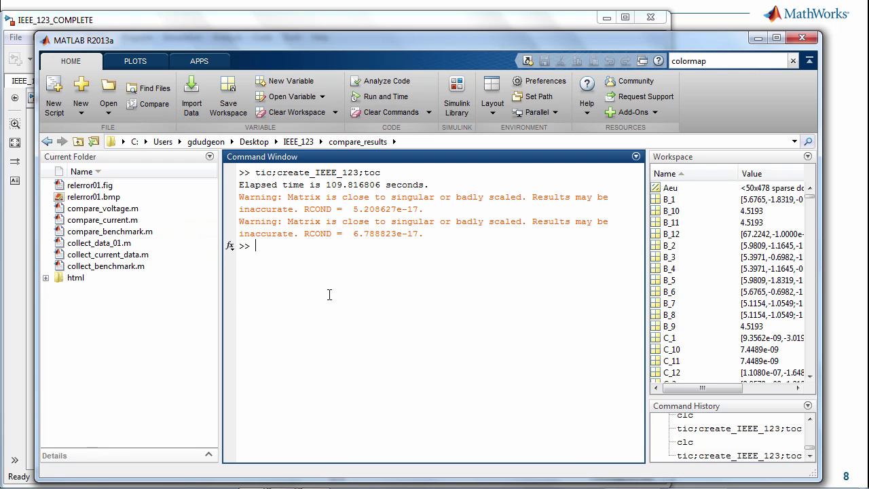
key("alt+Tab")
key("alt+Tab")
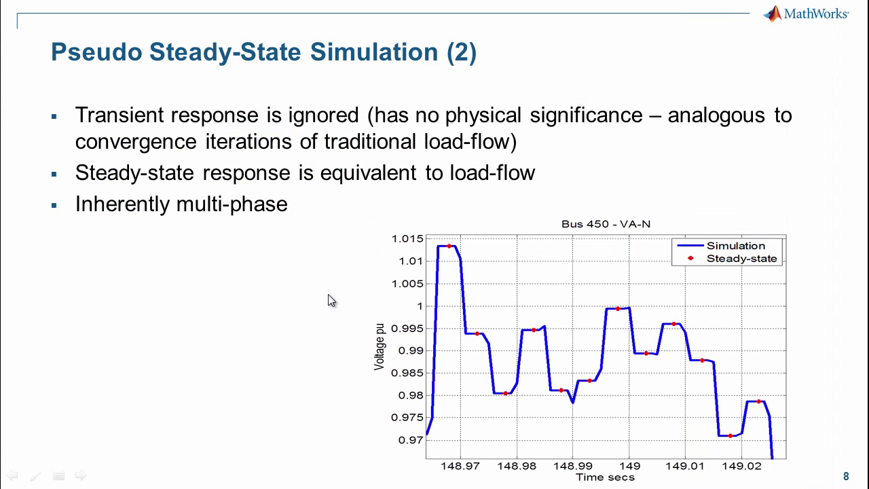
left_click(329, 296)
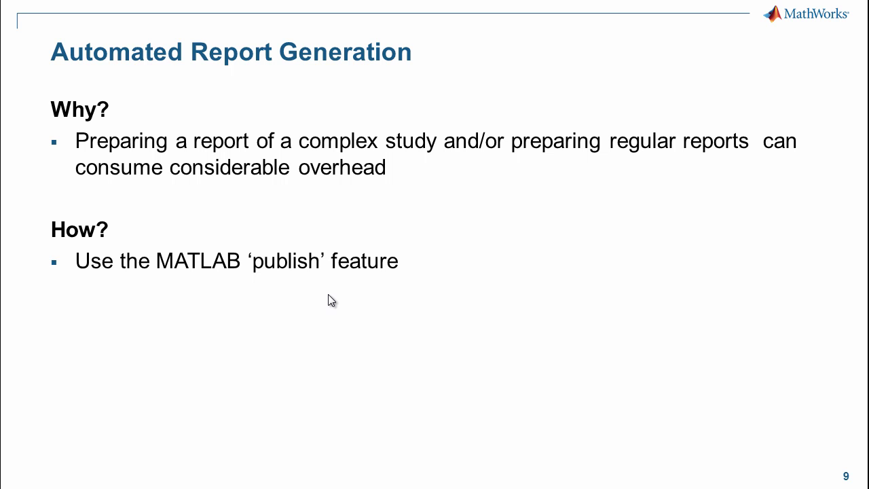
left_click(331, 301)
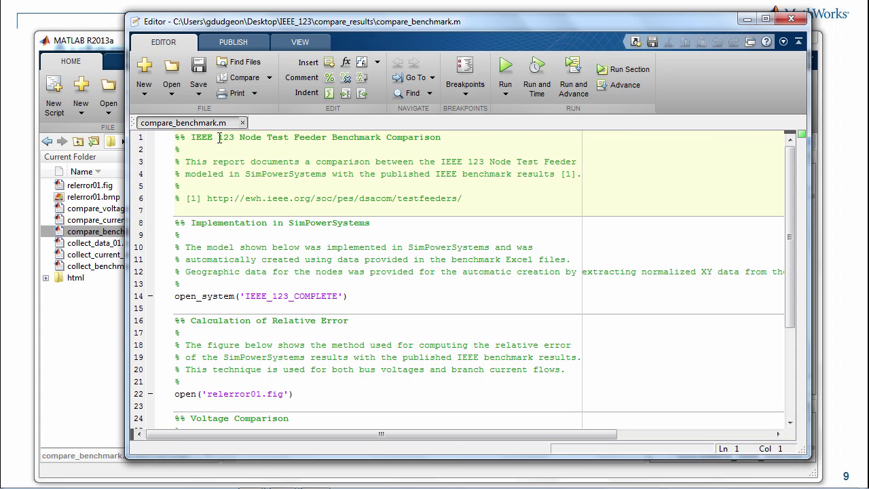
Review compare_benchmark.m from the report introduction through the relative error, voltage comparison and current comparison sections.
left_click(479, 258)
left_click(490, 357)
left_click(416, 162)
left_click(379, 262)
scroll(331, 293, "down", 1)
left_click(205, 333)
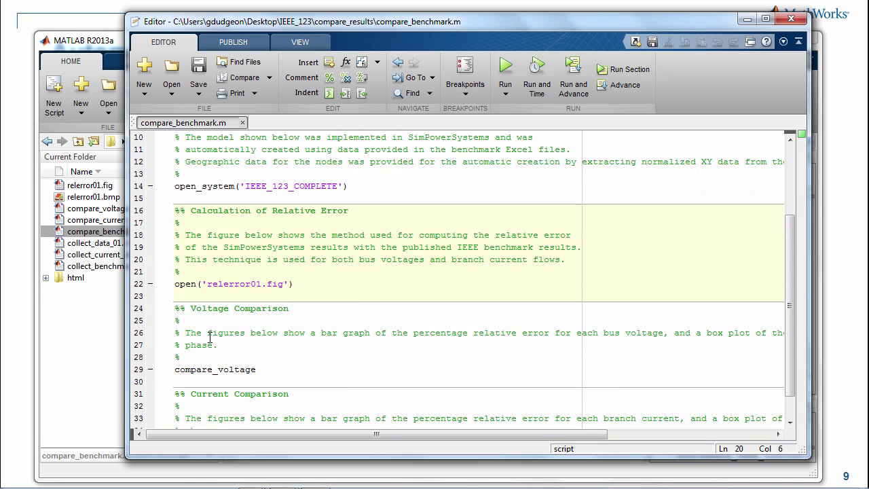
scroll(209, 337, "down", 3)
left_click(270, 337)
left_click(298, 399)
left_click(274, 337)
left_click(304, 217)
scroll(304, 218, "up", 4)
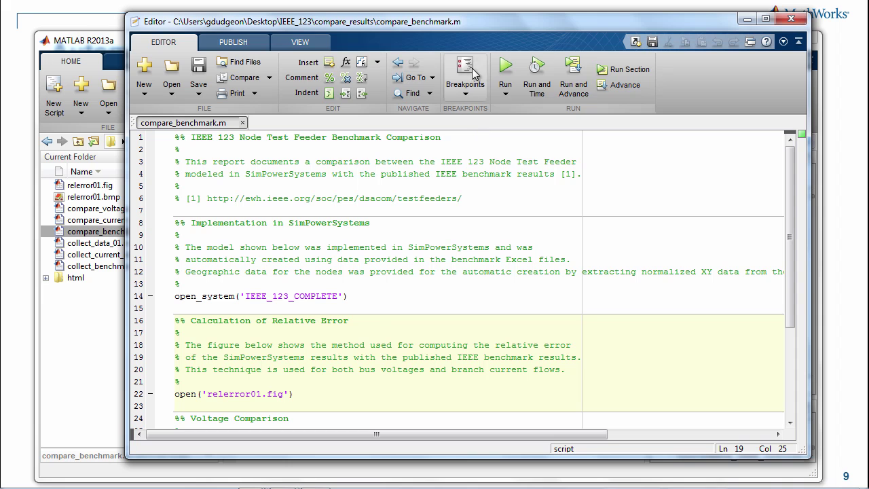
Open the publishing options for compare_benchmark and choose html as the output file format.
left_click(244, 44)
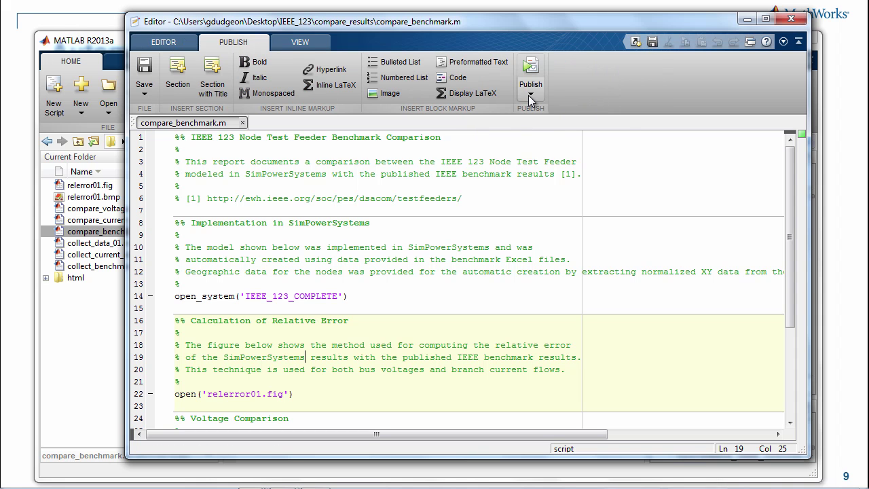
left_click(529, 95)
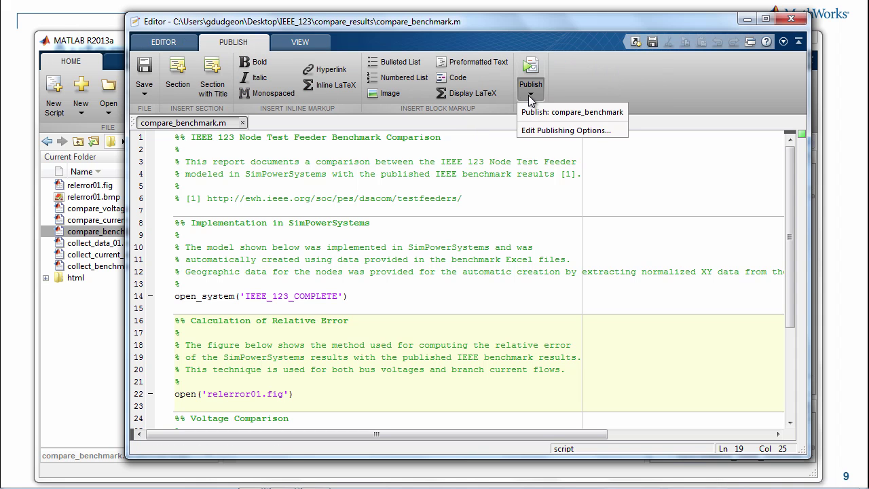
left_click(562, 133)
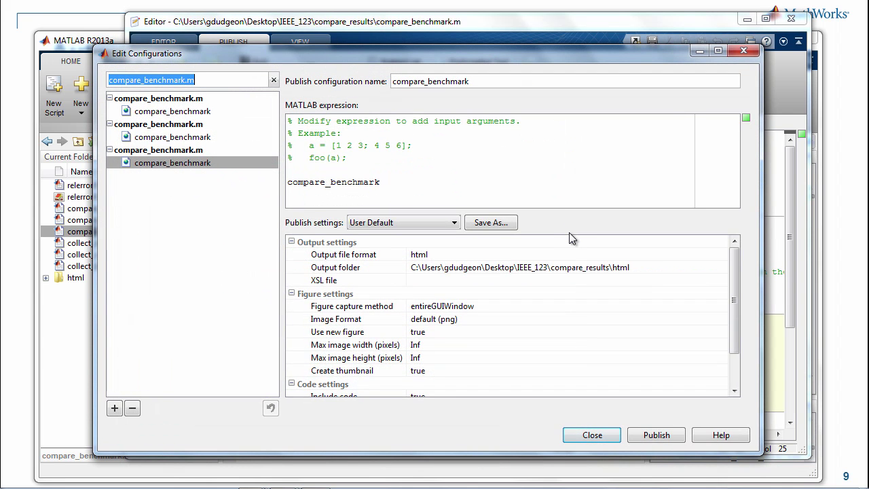
left_click(416, 255)
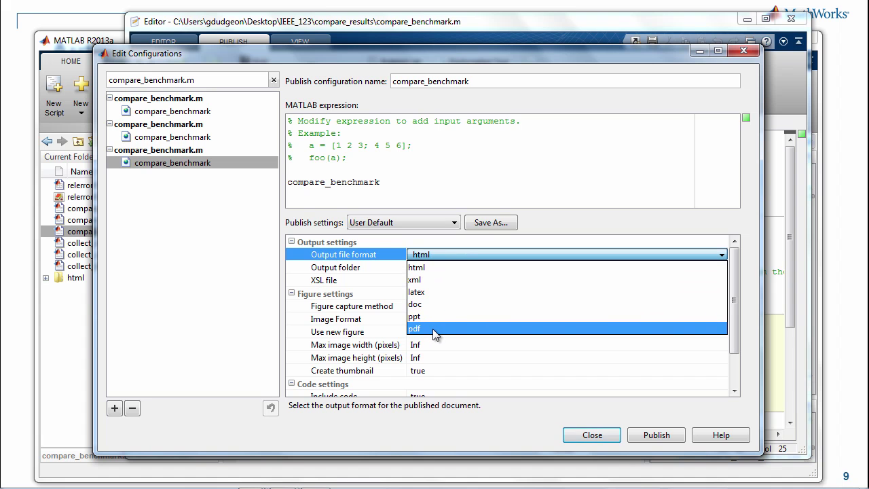
left_click(428, 267)
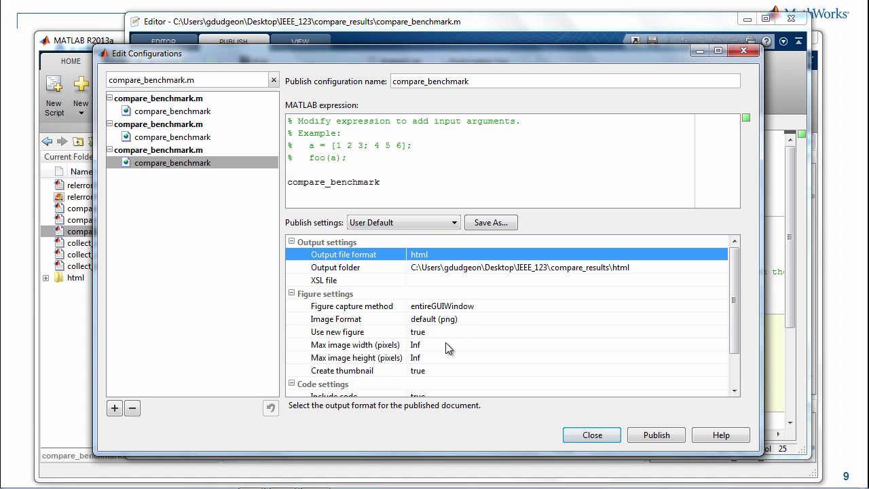
Set Include code to false in the code settings and publish compare_benchmark.m.
scroll(445, 342, "down", 1)
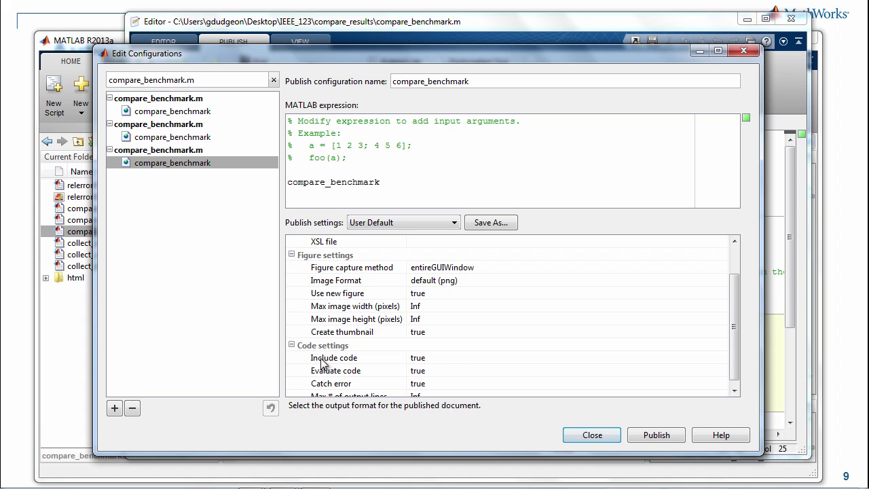
left_click(428, 357)
left_click(431, 383)
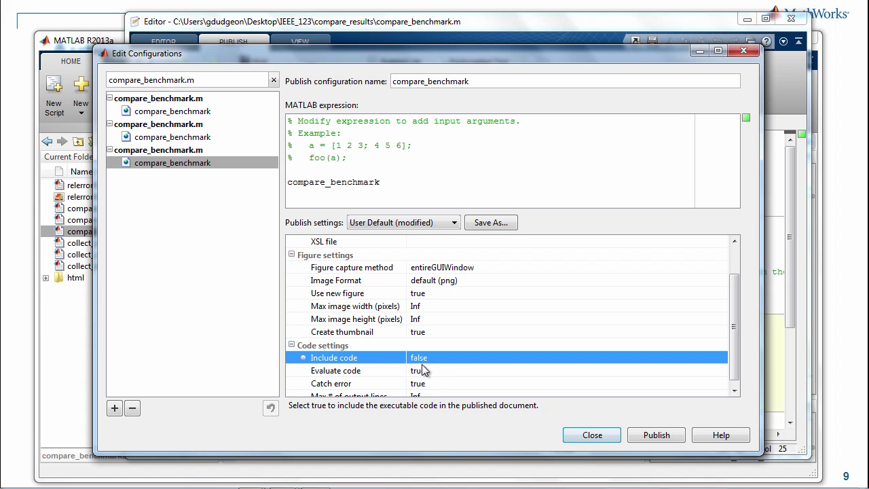
left_click(592, 435)
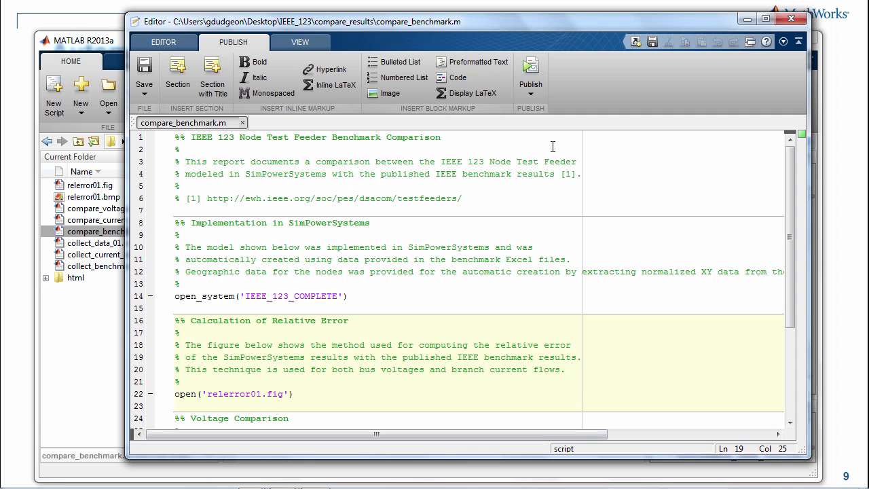
left_click(531, 74)
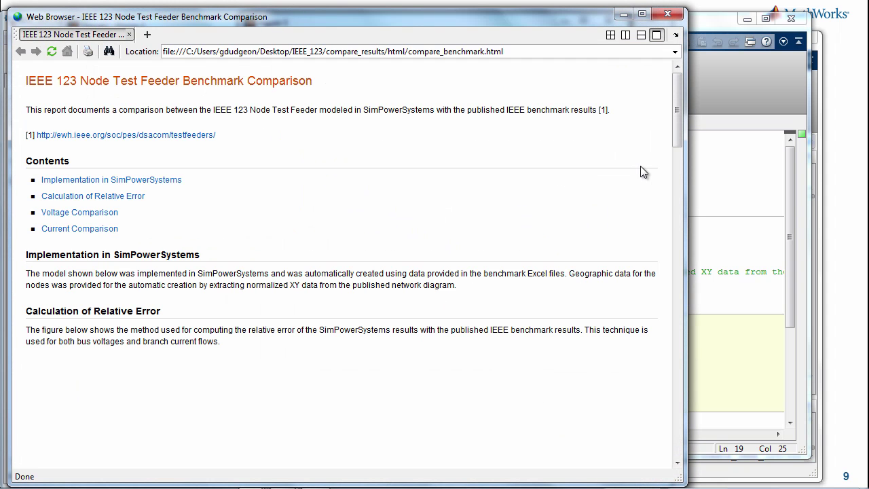
Examine the published benchmark report's contents, relative error calculation, and bus voltage and branch current error plots.
left_click_drag(456, 20, 541, 19)
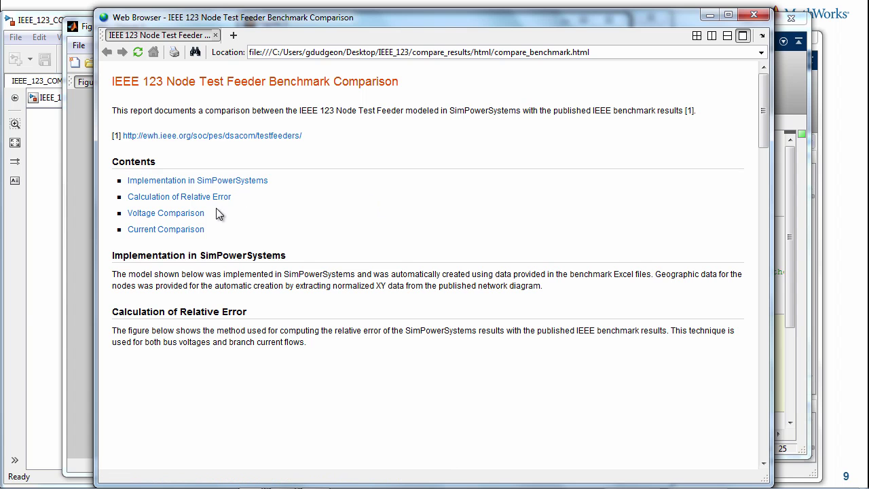
scroll(403, 241, "down", 5)
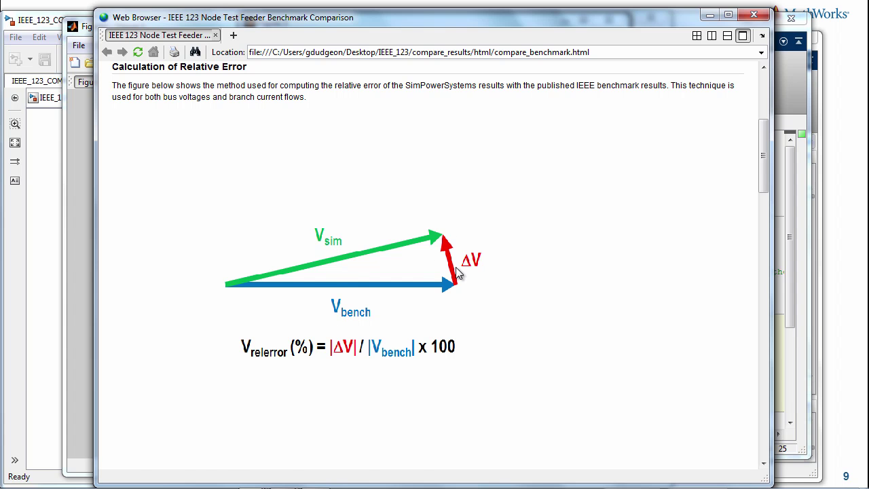
scroll(530, 318, "down", 6)
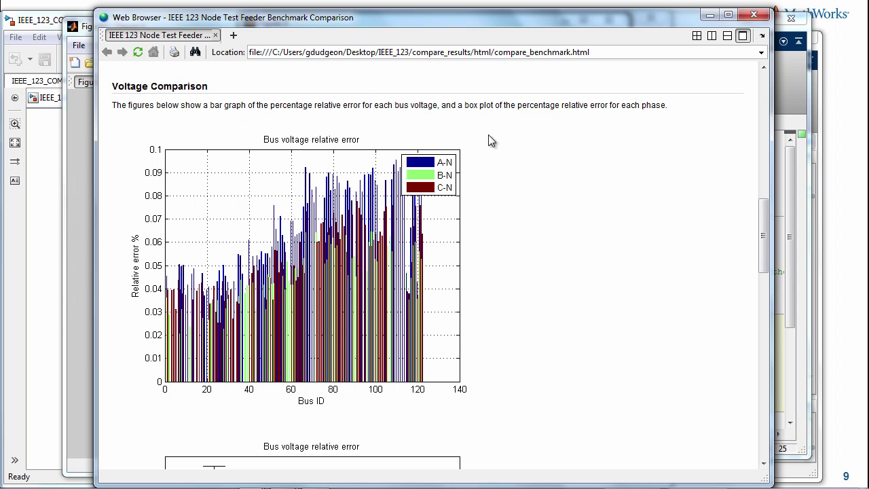
scroll(605, 223, "down", 5)
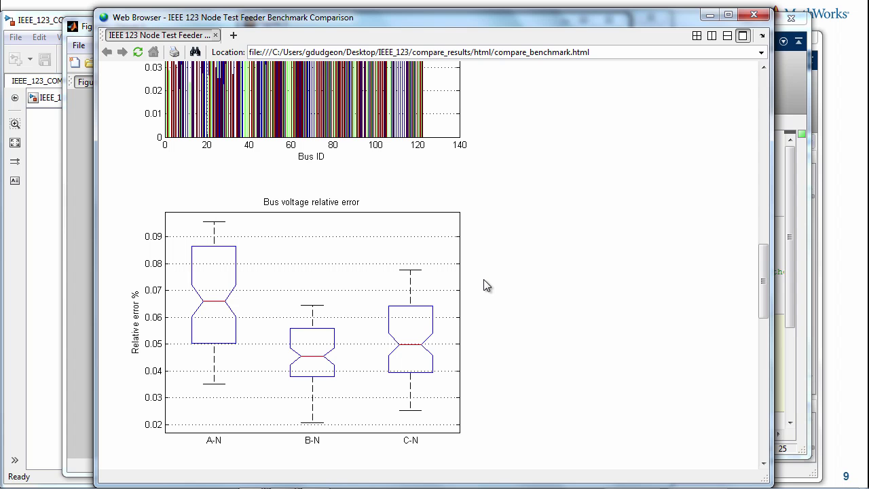
scroll(484, 280, "down", 9)
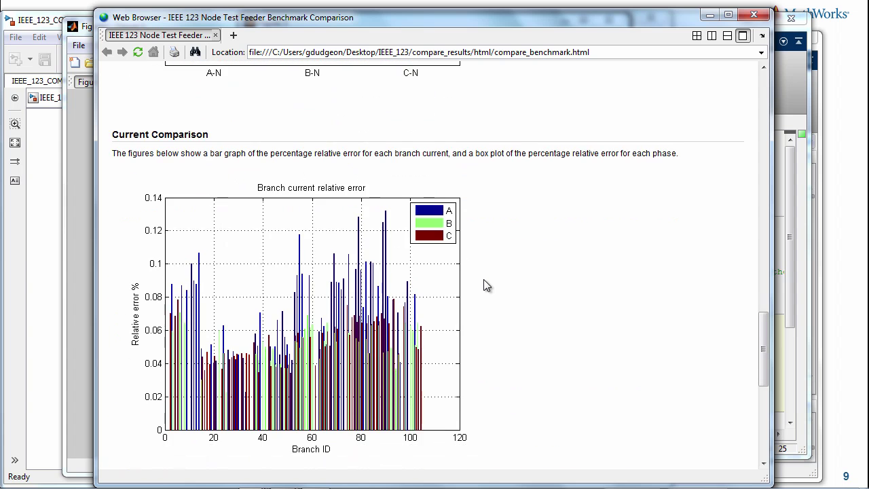
scroll(484, 281, "down", 2)
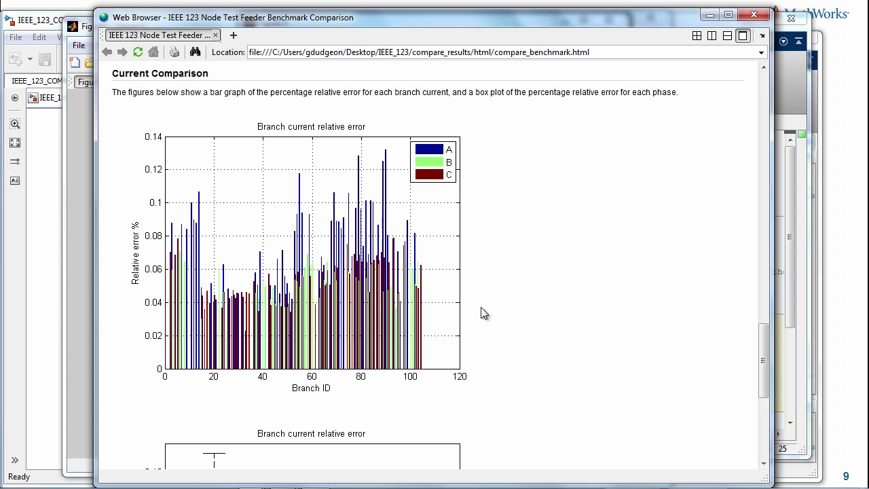
scroll(539, 252, "down", 6)
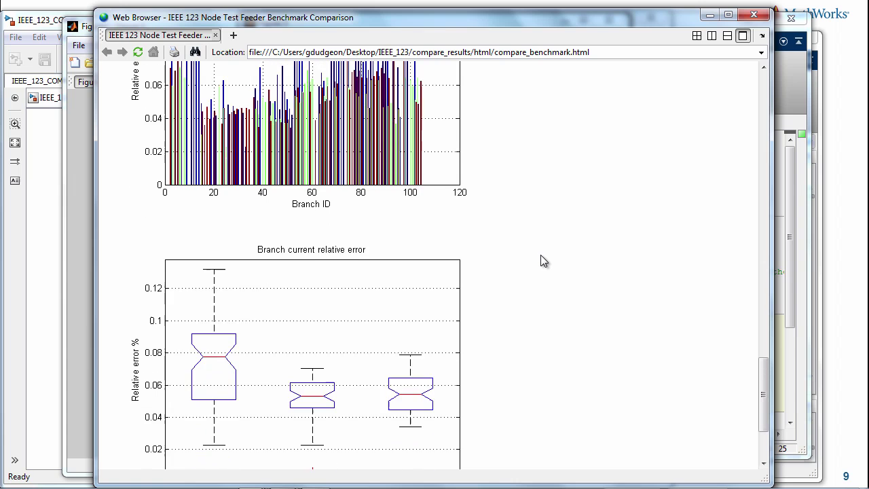
scroll(541, 256, "down", 2)
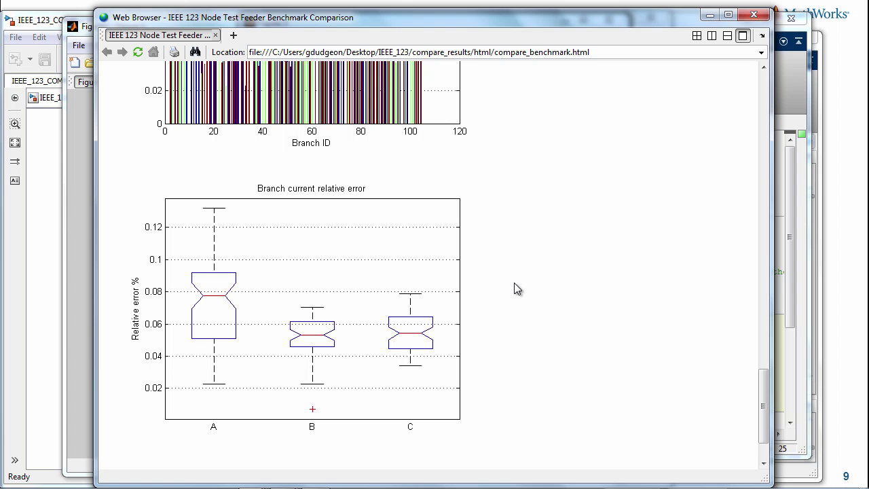
Return to the start of the report and look over the Voltage Comparison plots again.
left_click_drag(768, 406, 766, 80)
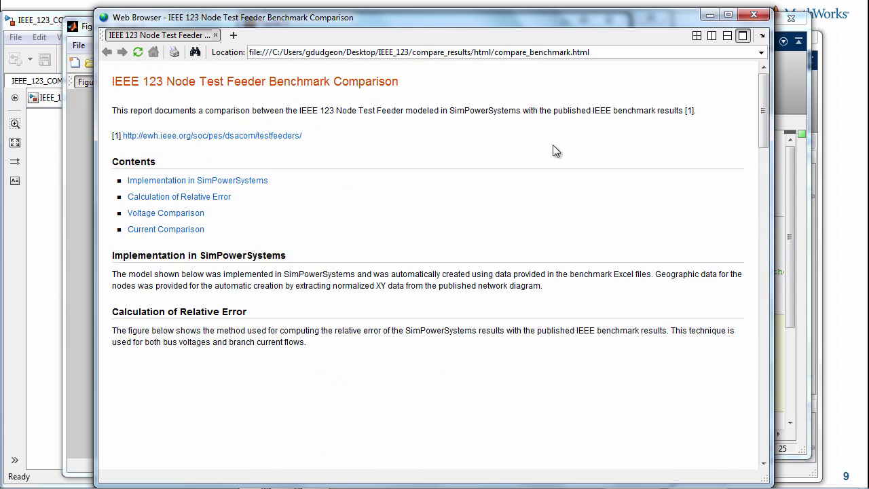
scroll(500, 263, "down", 10)
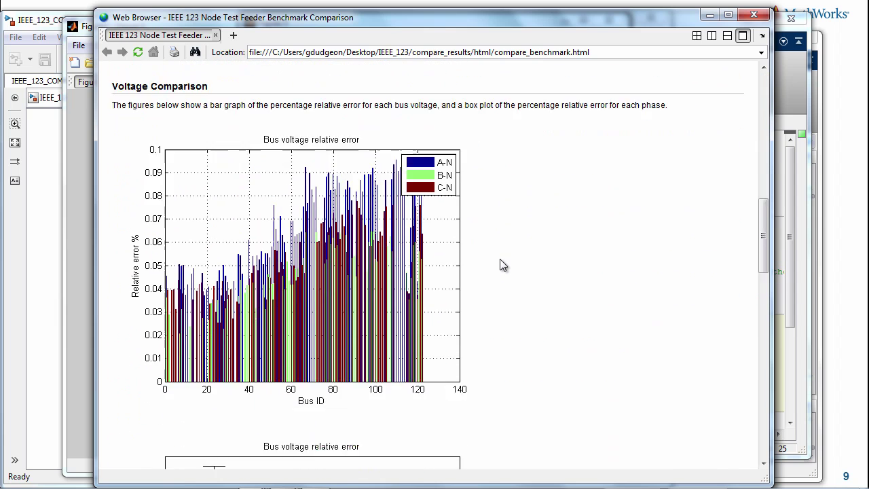
scroll(500, 265, "down", 5)
scroll(500, 265, "up", 15)
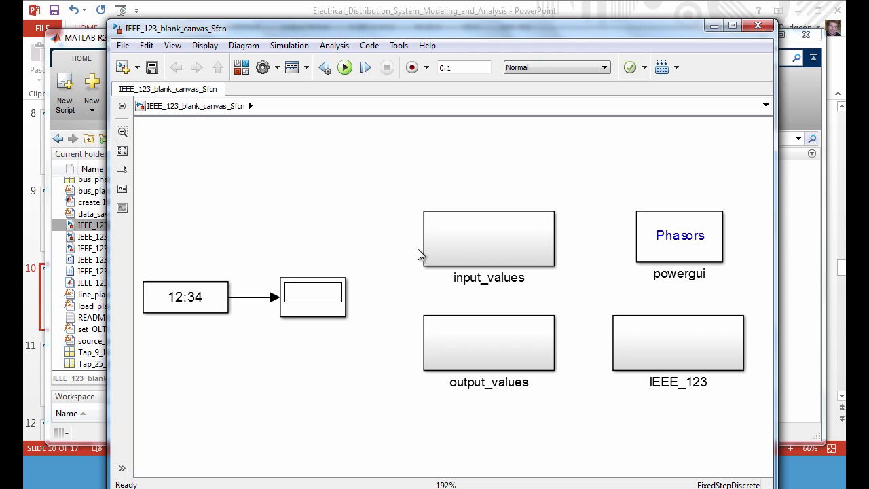
Look inside the input_values subsystem of IEEE_123_blank_canvas_Sfcn and return to the model's top level.
left_click(503, 252)
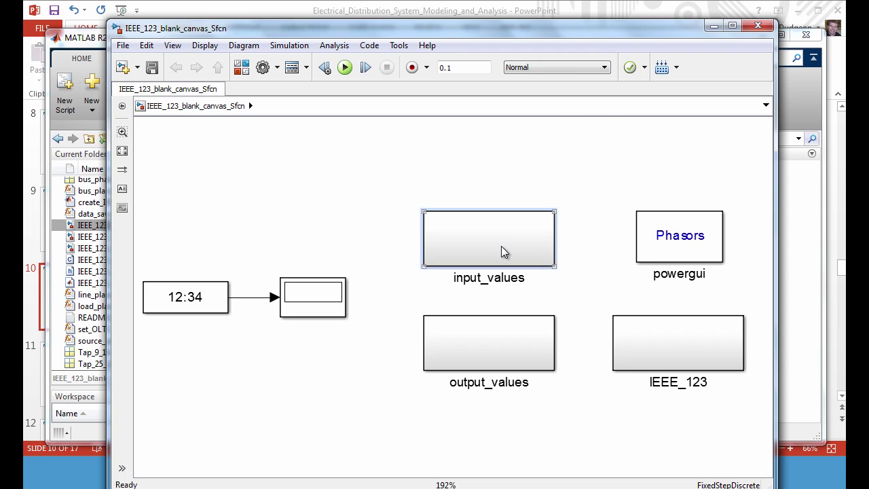
double_click(501, 245)
left_click(210, 109)
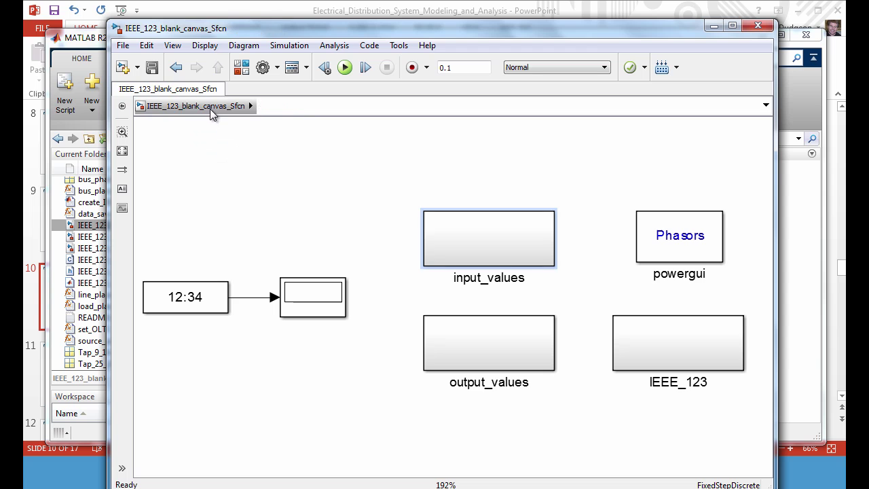
left_click(482, 246)
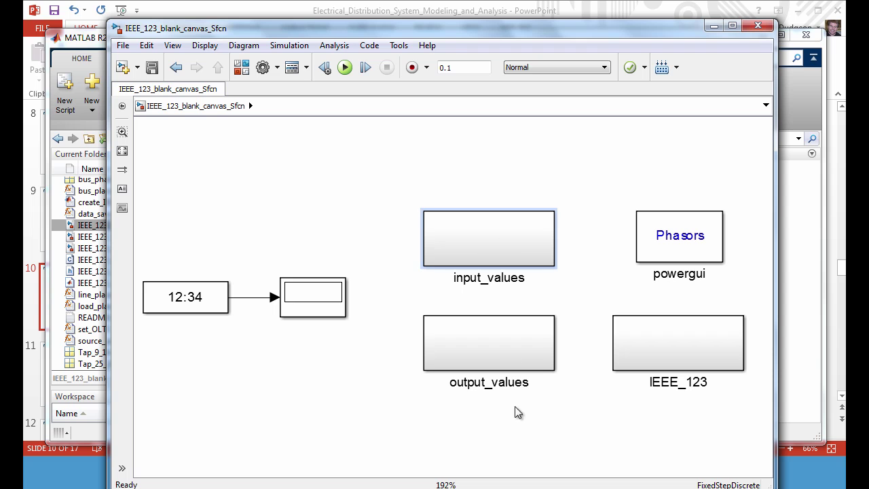
Look inside the output_values subsystem, return to the top level and select the IEEE_123 block.
double_click(486, 352)
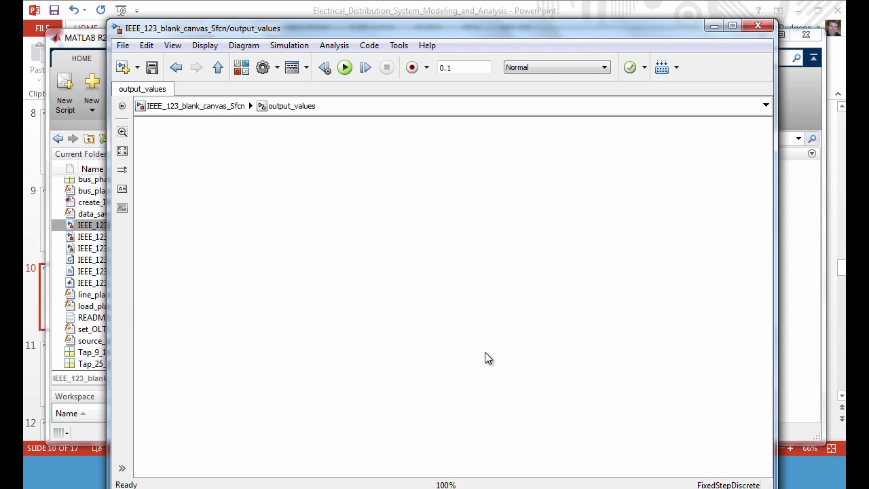
left_click(210, 107)
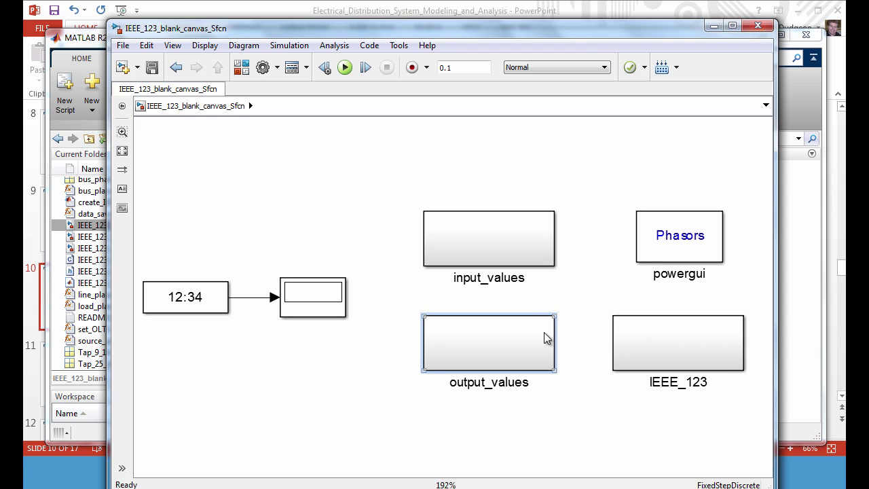
left_click(681, 349)
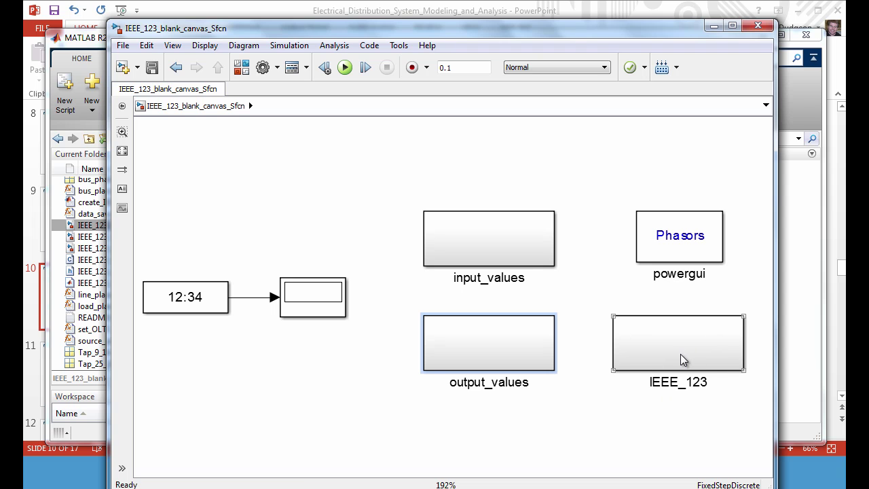
Switch to the MATLAB Command Window and run tic;create_IEEE_123_Sfcn;toc to build the S-function version of the feeder model with timing.
left_click(502, 237)
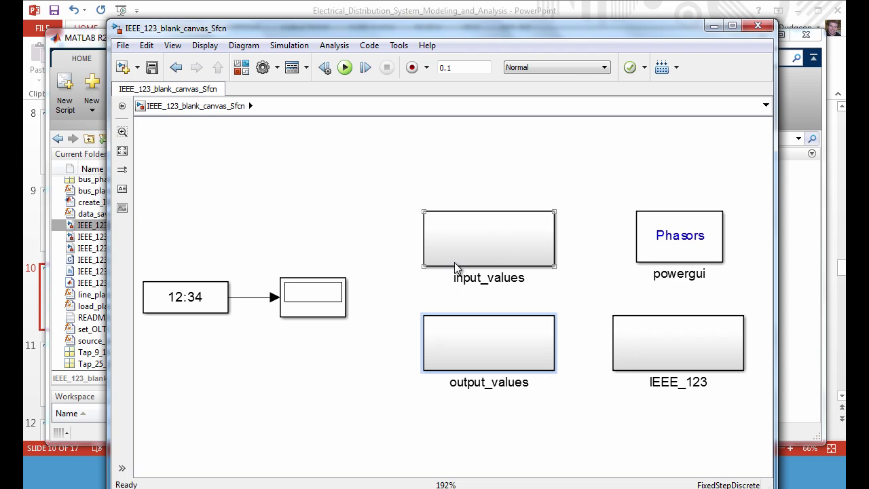
left_click(470, 327)
left_click(781, 229)
type("ti")
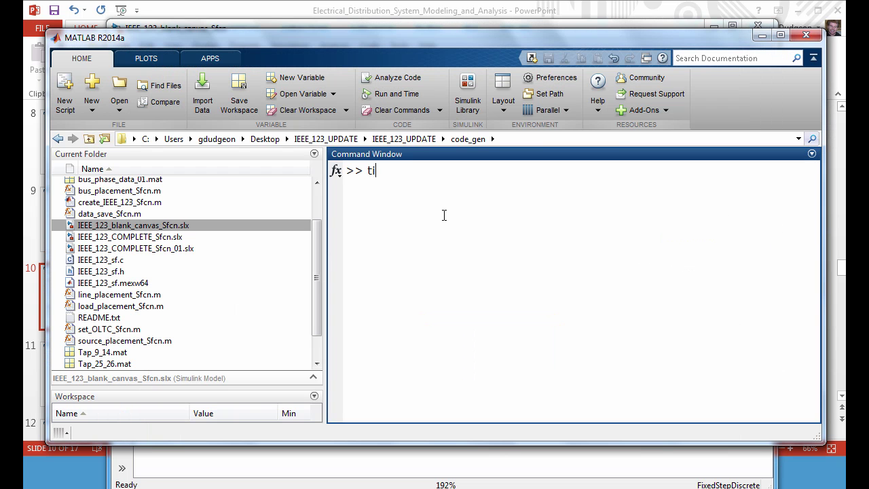
type("c")
key("Up")
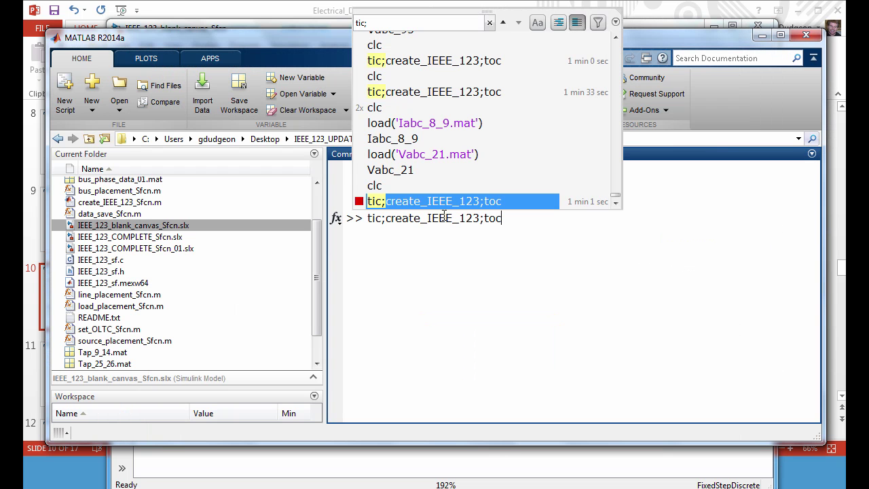
key("Left")
key("Left")
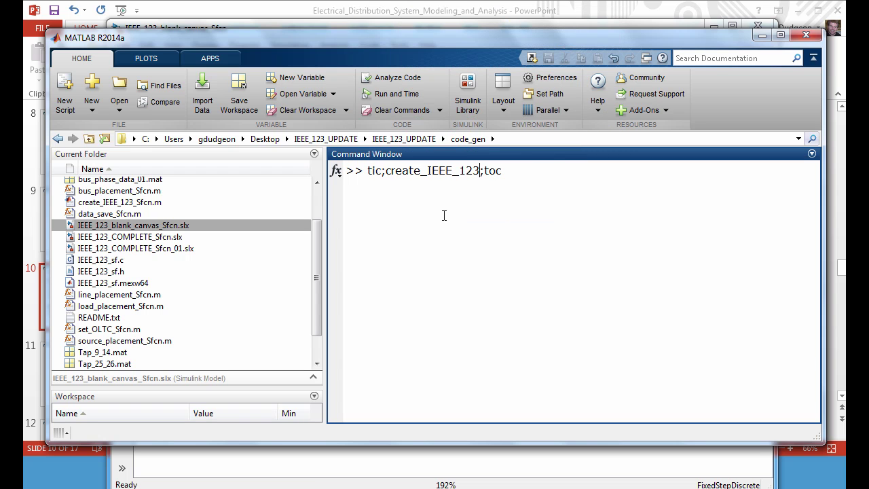
type("_Sfcn")
key("Return")
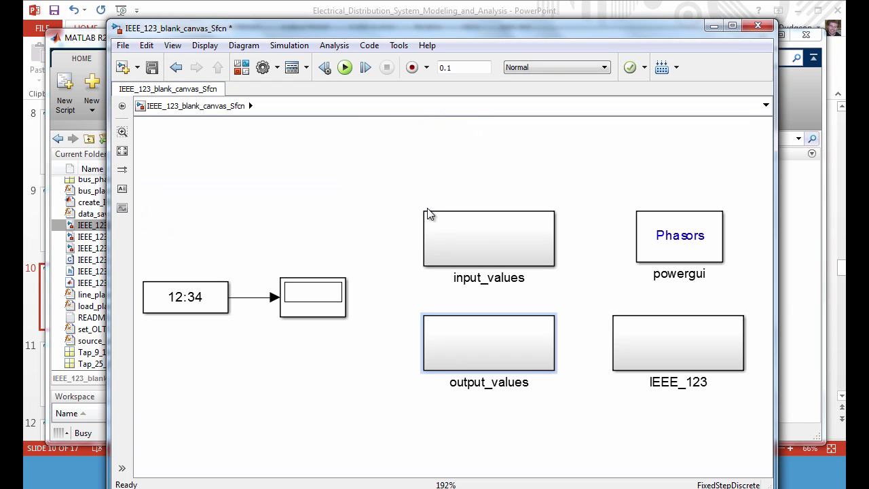
Look inside the IEEE_123 subsystem at full extent while the script builds it, and return to the model's top level.
left_click_drag(602, 29, 572, 19)
left_click(630, 353)
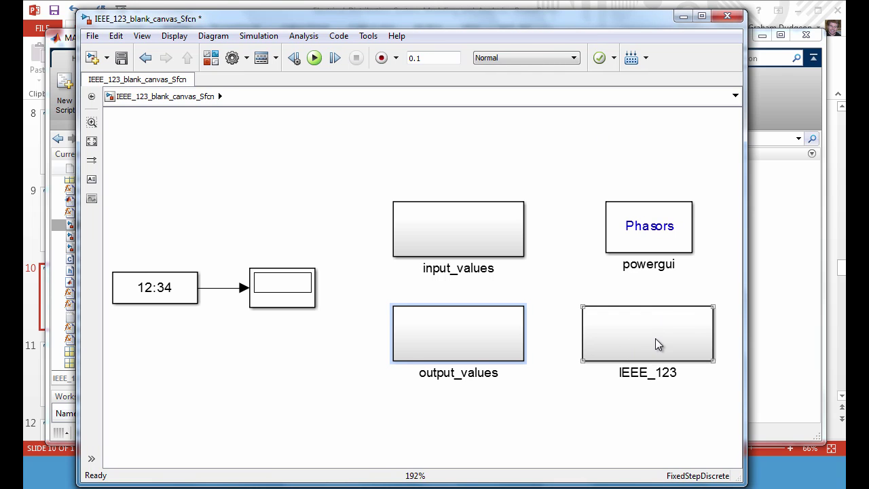
double_click(648, 335)
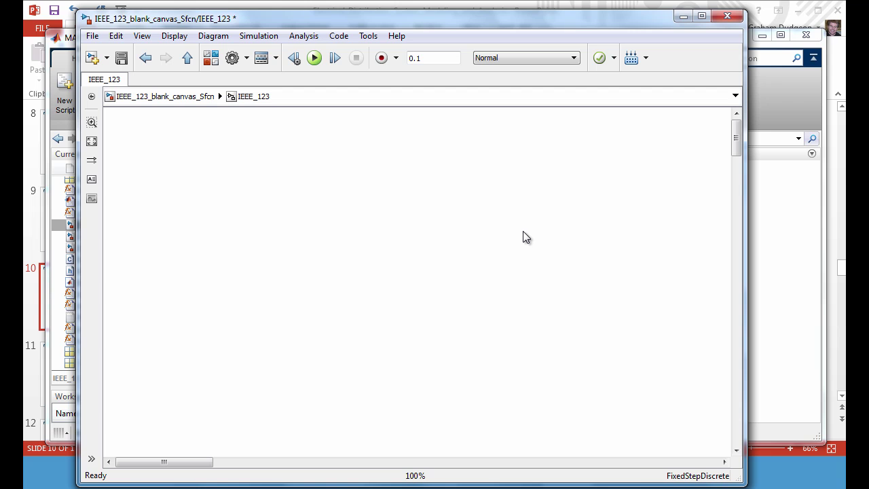
key("space")
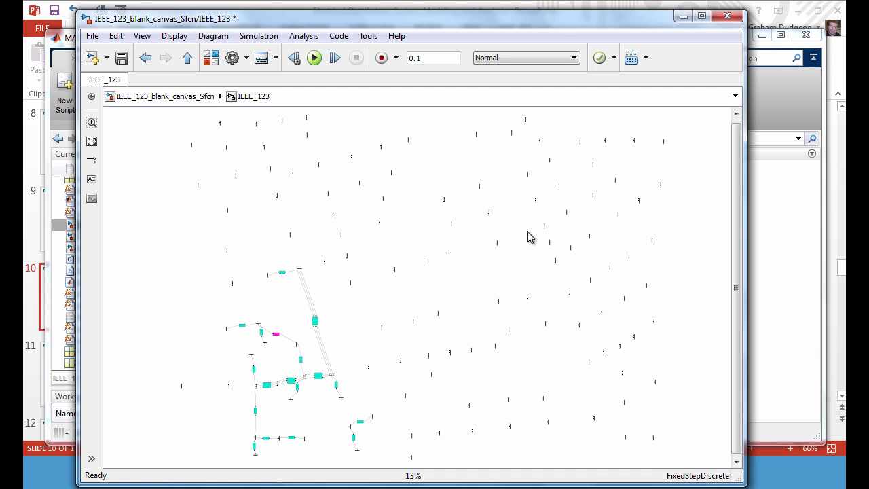
left_click(182, 99)
left_click(412, 215)
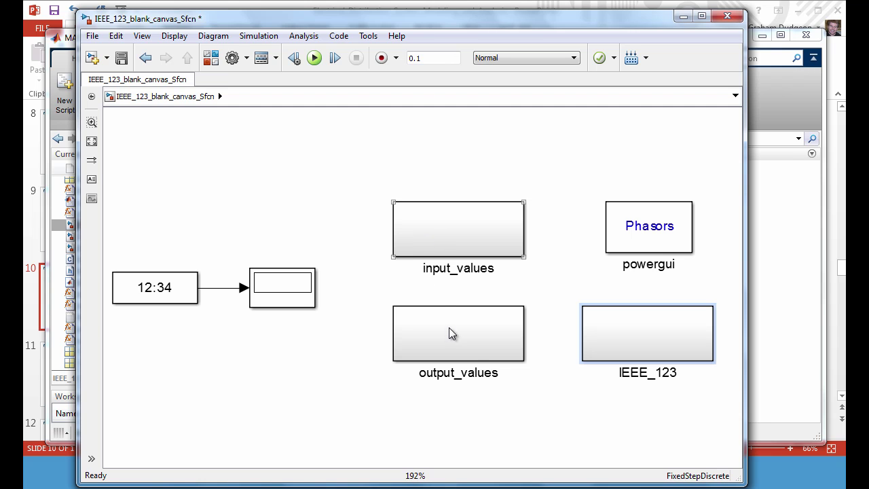
key("Tab")
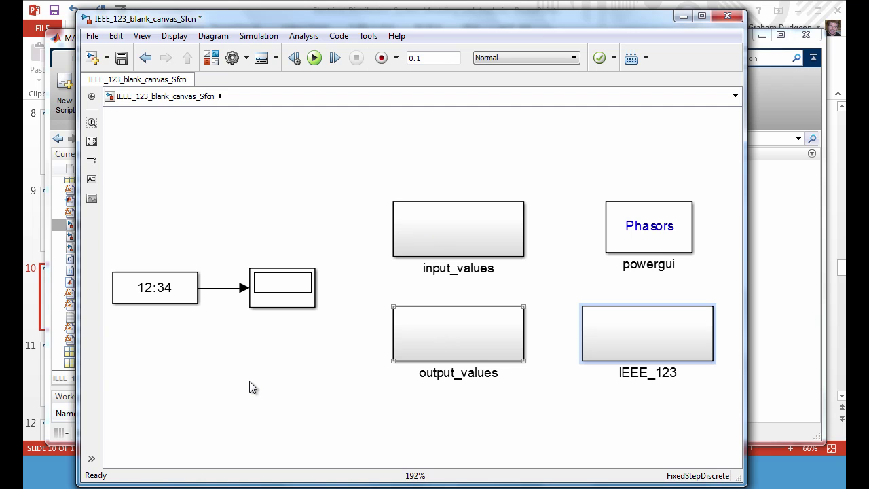
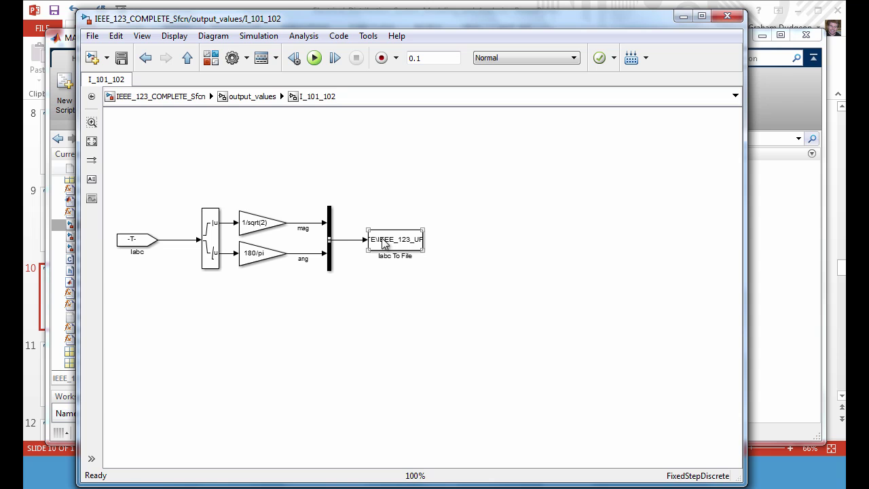
Return from the I_101_102 block to the top level and move the powergui block into the IEEE_123 subsystem.
left_click(394, 241)
left_click(192, 98)
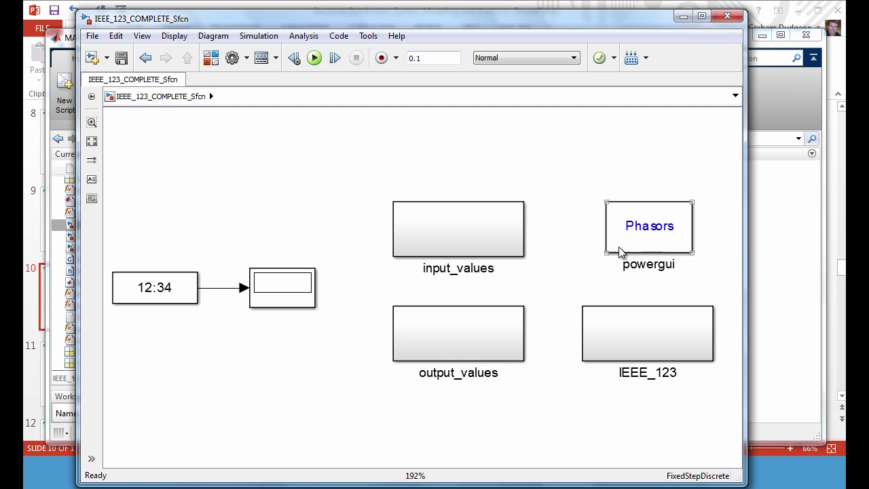
left_click(638, 226)
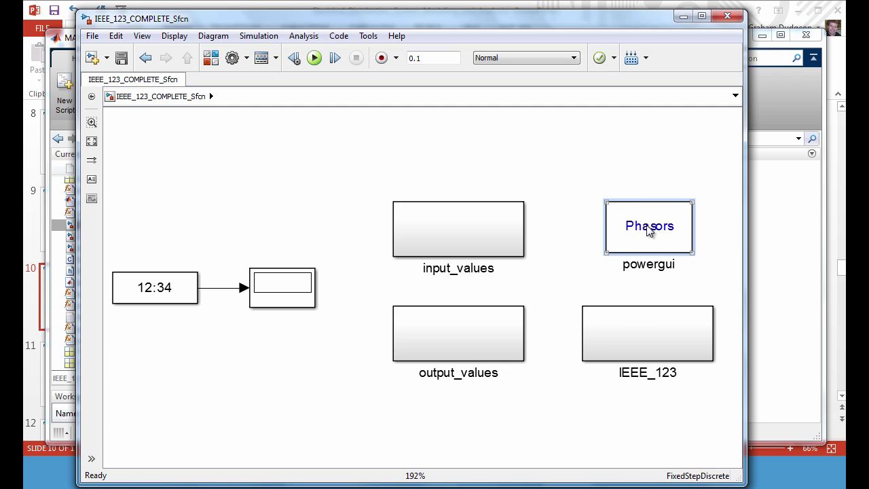
double_click(603, 317)
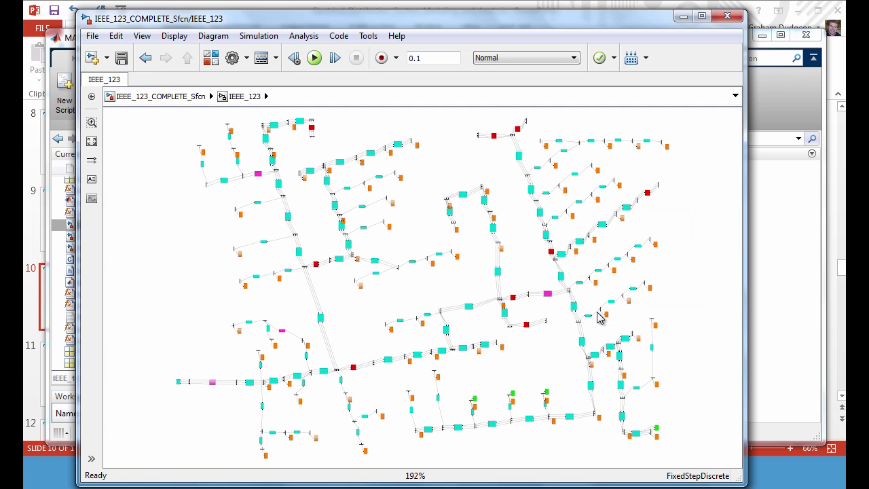
right_click(173, 131)
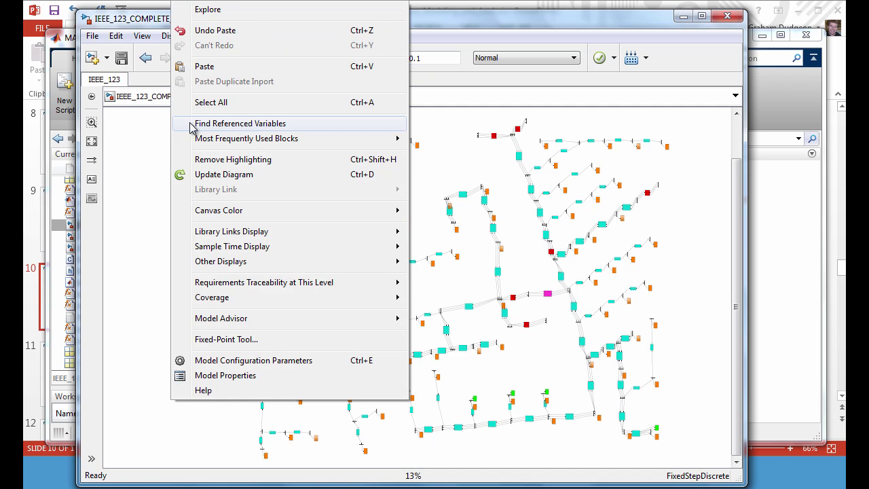
left_click(211, 67)
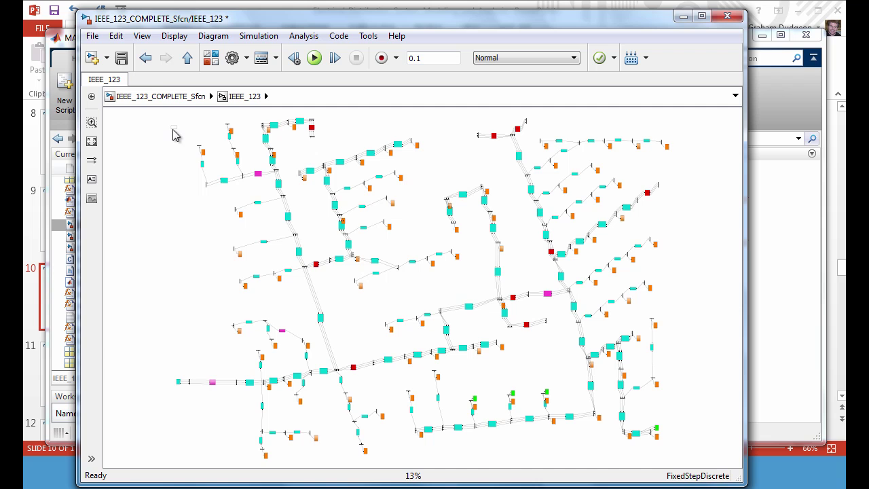
left_click(177, 99)
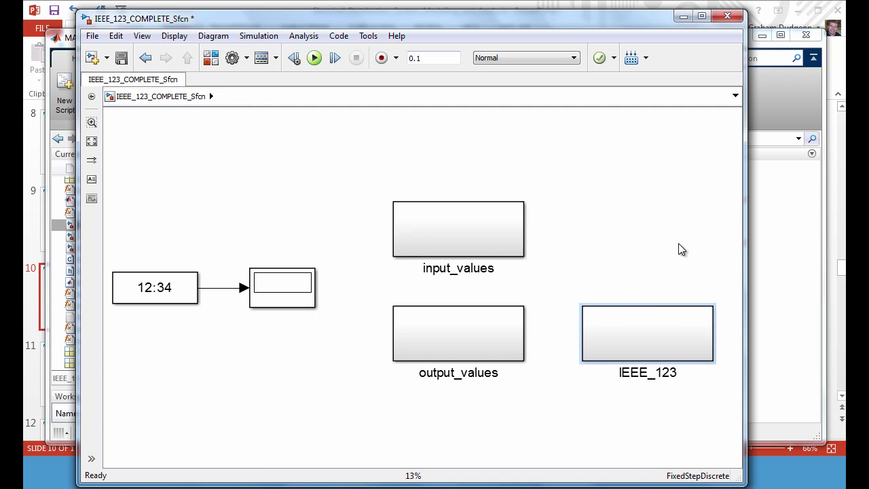
Look up the Generate S-Function option among the C/C++ code commands for the IEEE_123 subsystem and leave without running it.
left_click(640, 321)
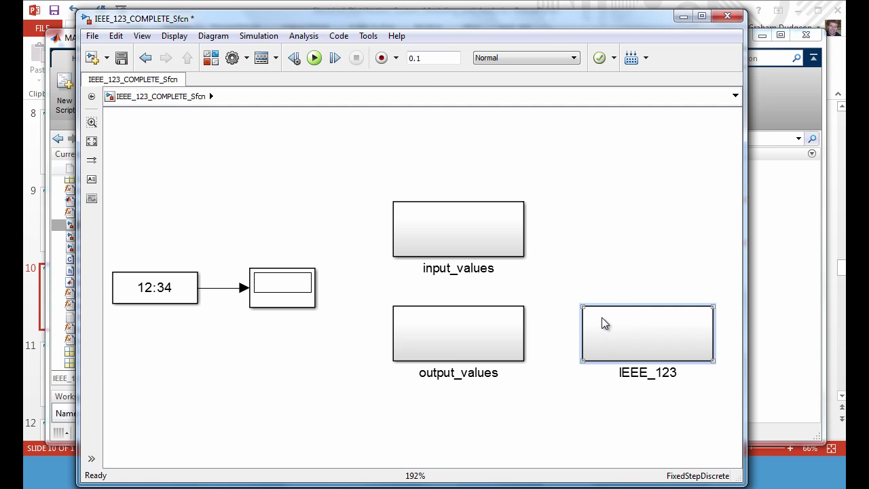
right_click(621, 330)
mouse_move(621, 414)
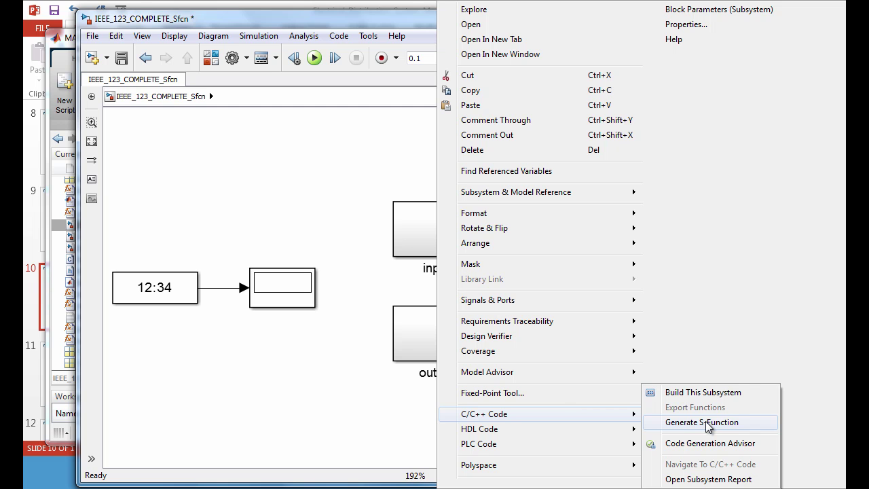
left_click(297, 402)
left_click(668, 317)
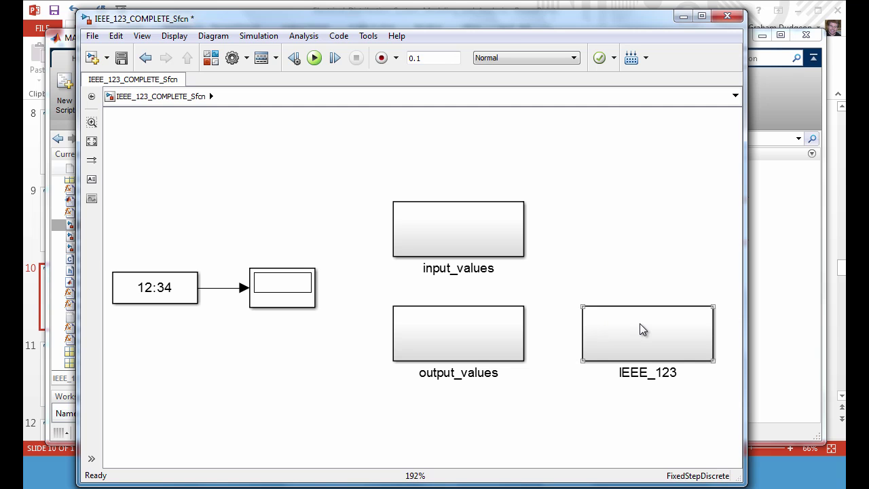
left_click(619, 199)
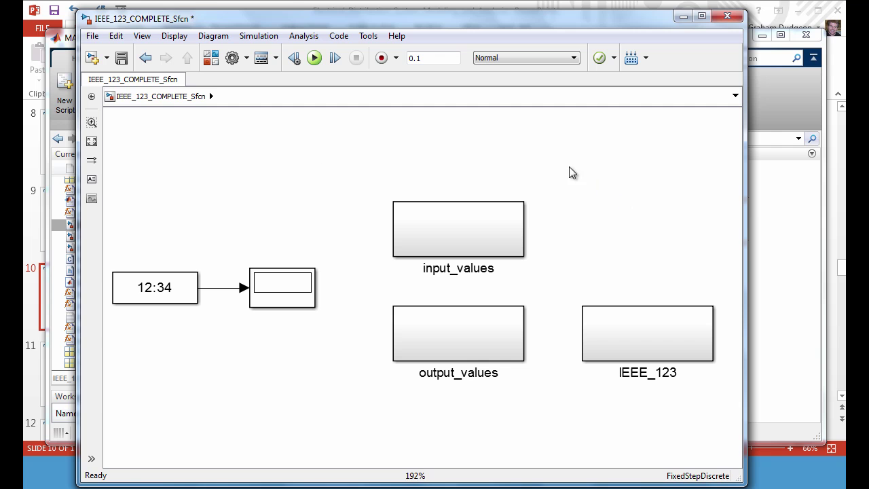
Open the IEEE_123_COMPLETE_Sfcn_01.slx model and check the IEEE_123 block's mask description, closing its parameters.
left_click(682, 15)
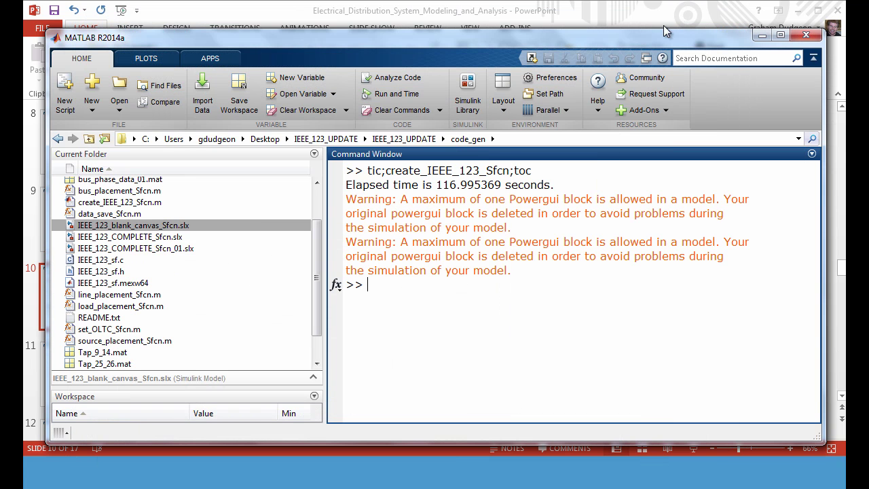
double_click(162, 249)
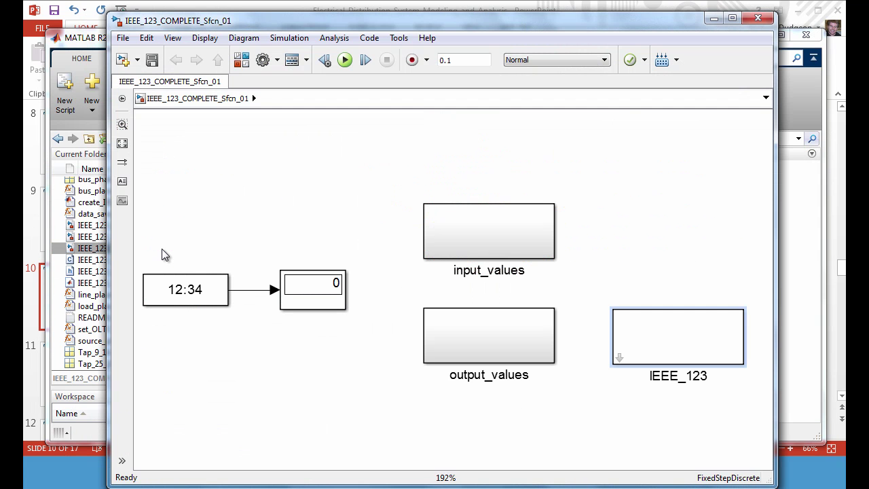
left_click(684, 318)
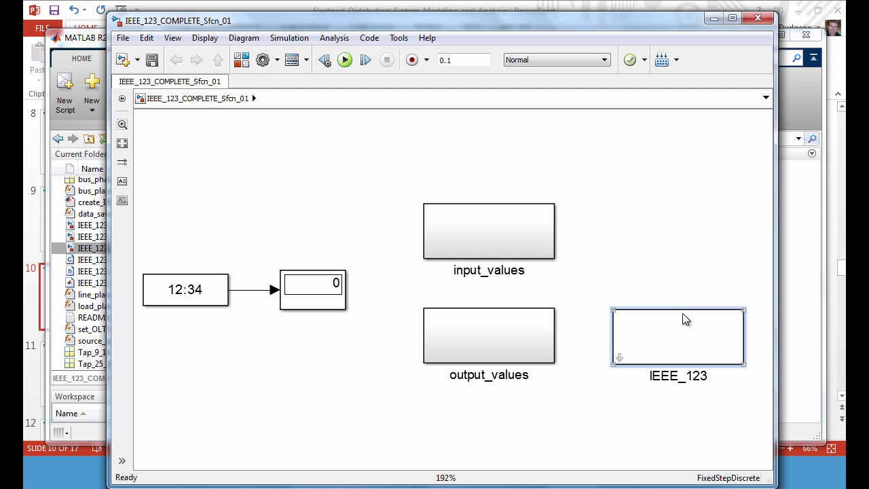
double_click(656, 341)
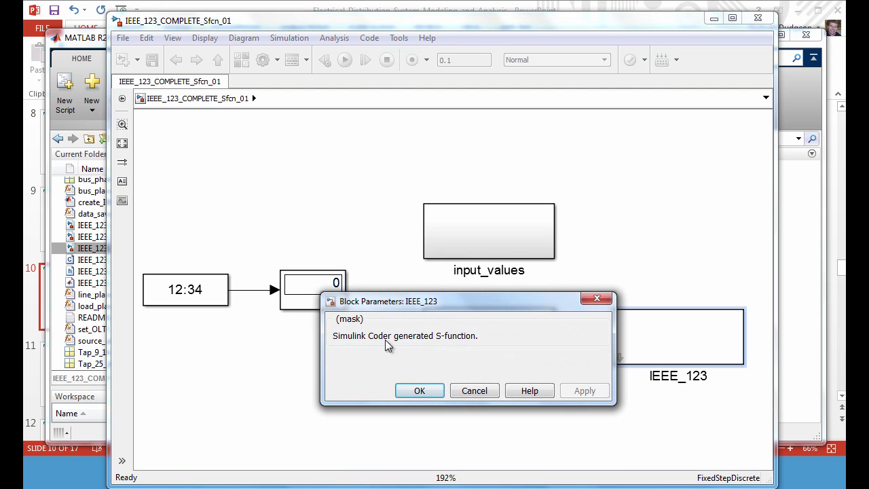
left_click_drag(479, 308, 636, 196)
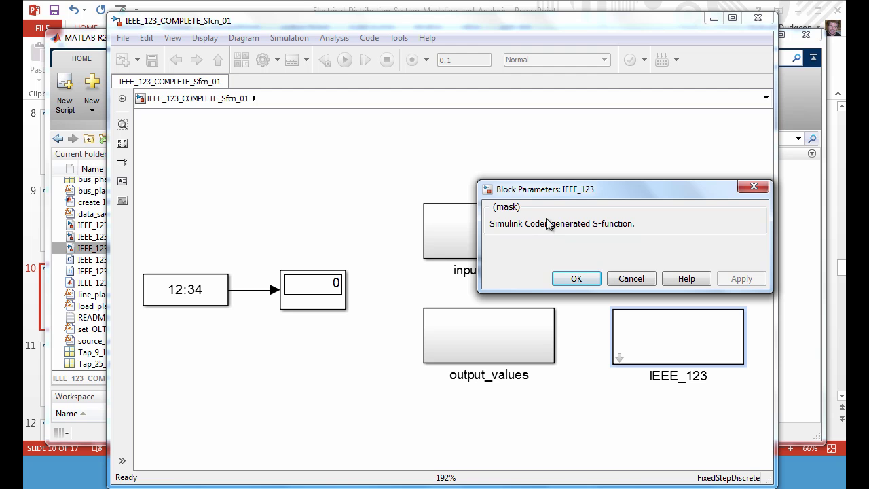
left_click(758, 187)
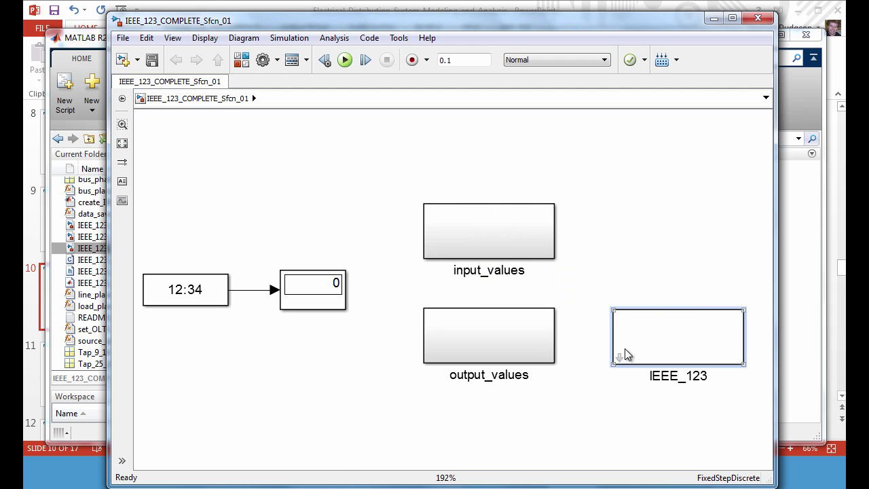
Look under the mask of the IEEE_123 block and check the IEEE_123_sfcn block's parameters, leaving them without changes.
left_click(618, 357)
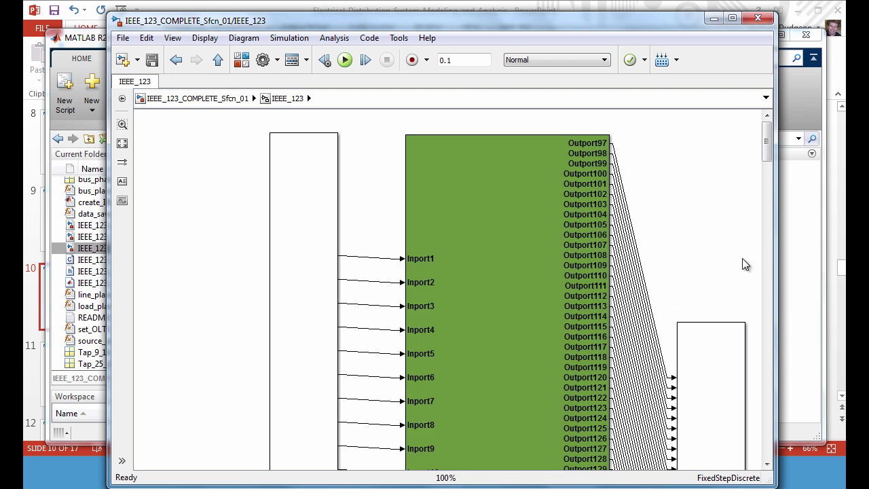
left_click_drag(766, 155, 776, 416)
double_click(488, 293)
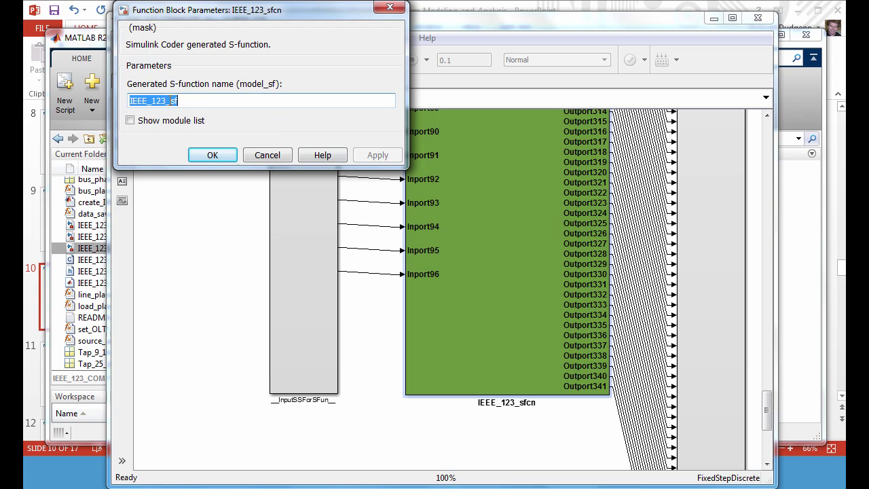
left_click(262, 155)
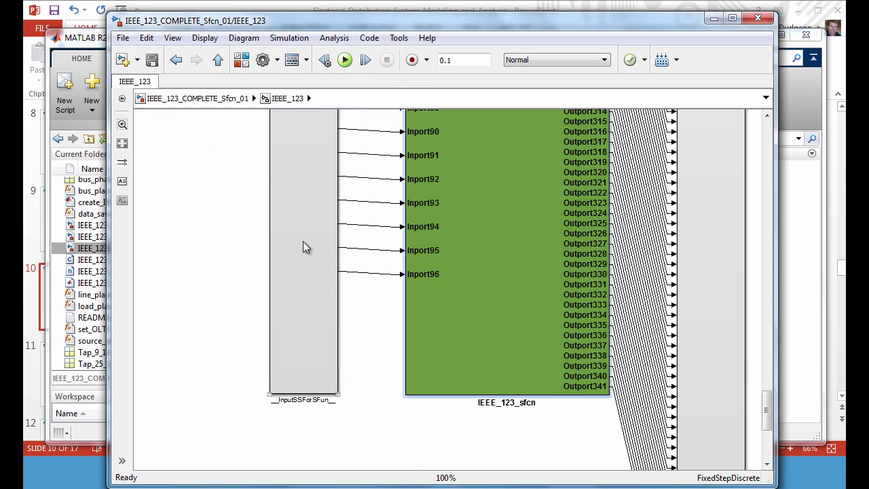
Look inside the __InputSSForSFun__ subsystem, review the S-function block's upper ports and return to the model's top level.
double_click(302, 247)
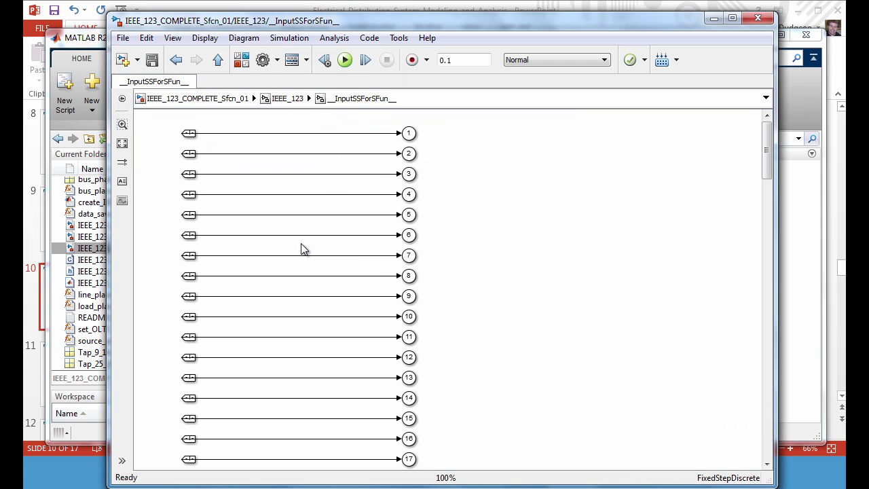
left_click(292, 99)
left_click_drag(767, 406, 767, 129)
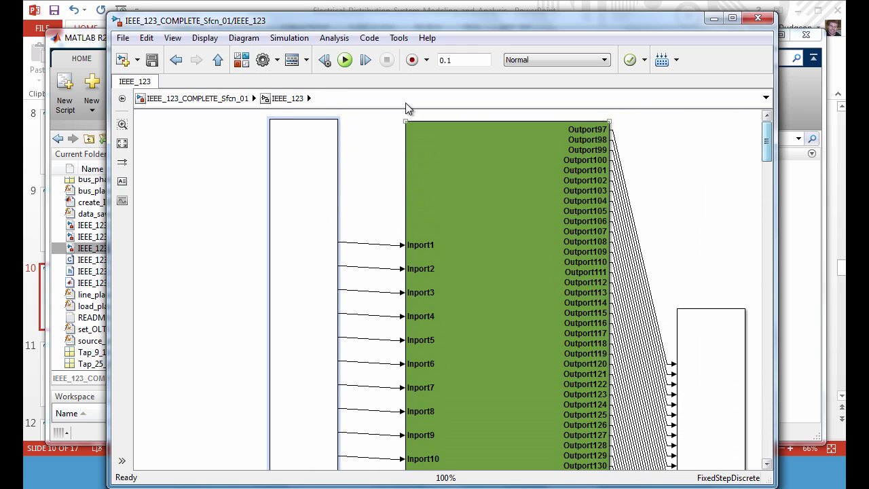
left_click(231, 99)
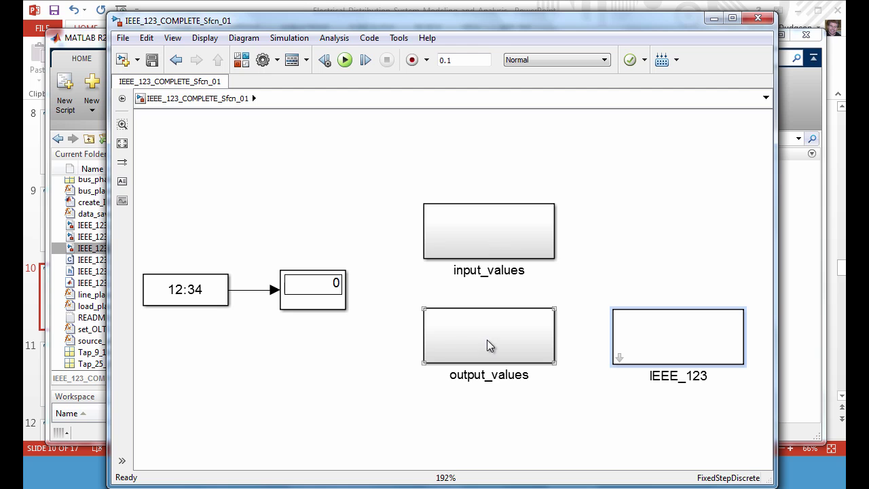
Simulate the IEEE_123_COMPLETE_Sfcn_01 model, minimize it and look through the upper part of the code_gen folder listing.
left_click(345, 60)
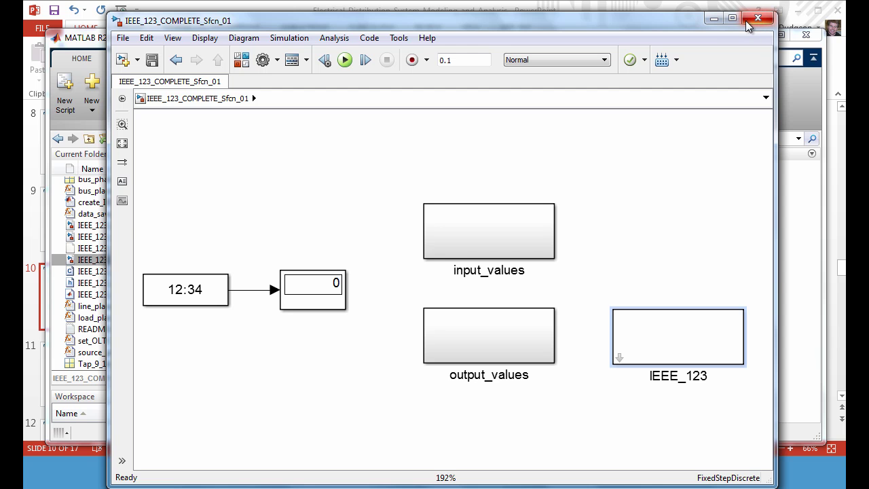
left_click(712, 21)
left_click_drag(314, 272, 317, 226)
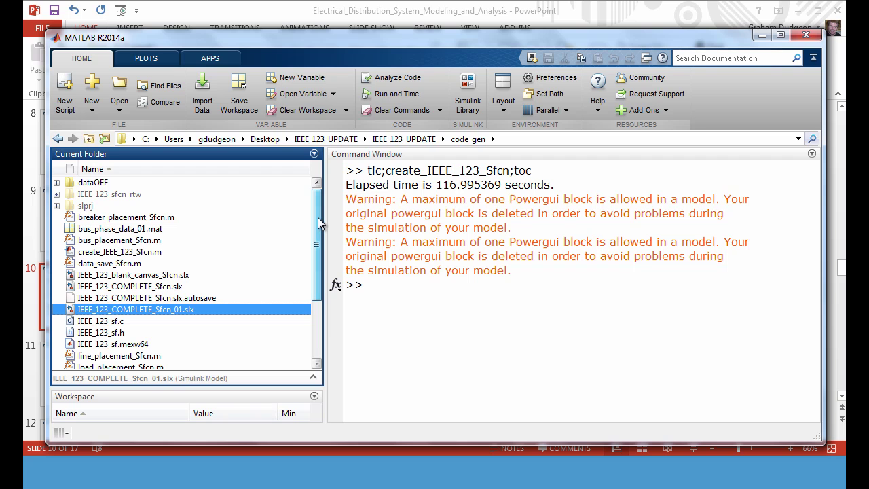
Open IEEE_123_sf.c from the IEEE_123_sfcn_rtw folder, look through the start of the code, close it and switch to the PowerPoint slide show.
double_click(113, 194)
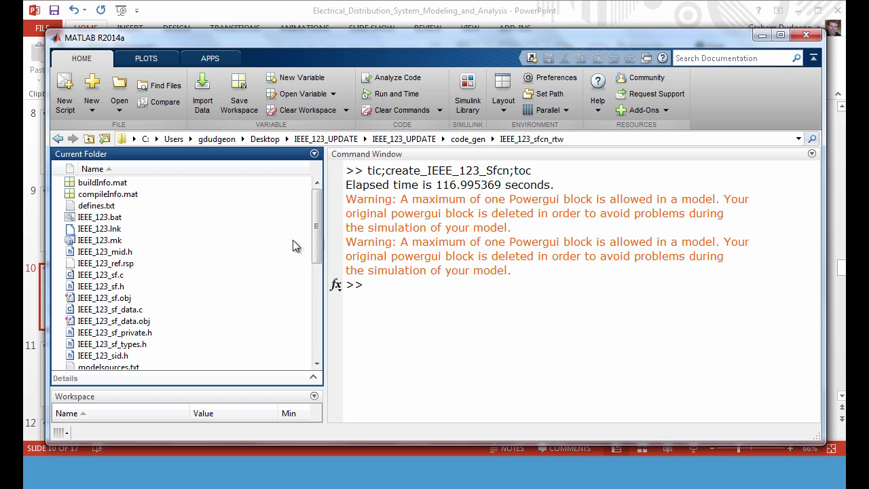
scroll(316, 204, "down", 1)
left_click_drag(315, 249, 322, 231)
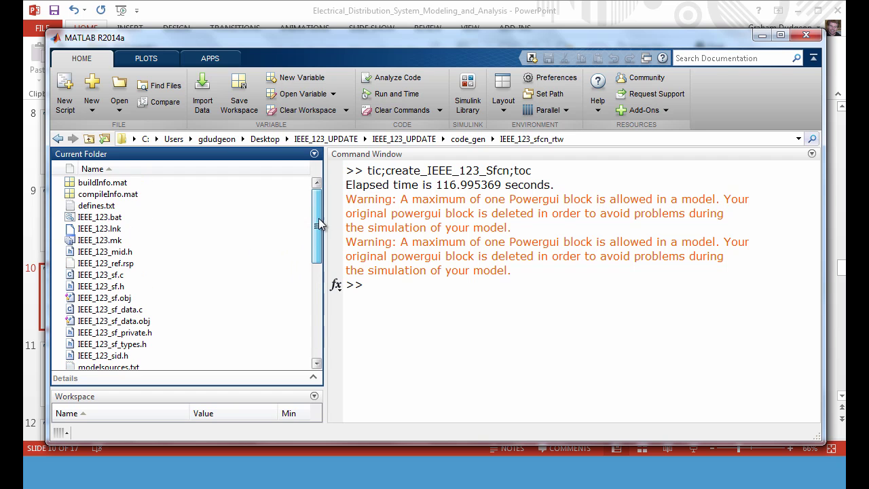
right_click(105, 276)
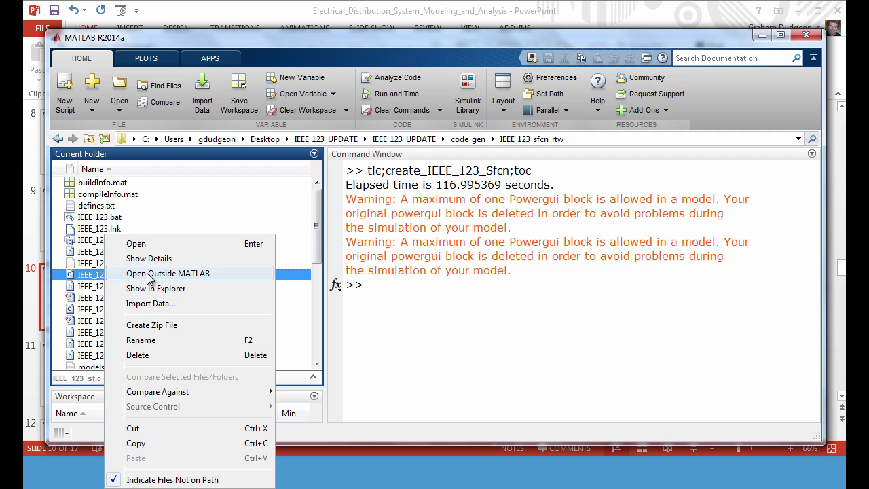
left_click(87, 275)
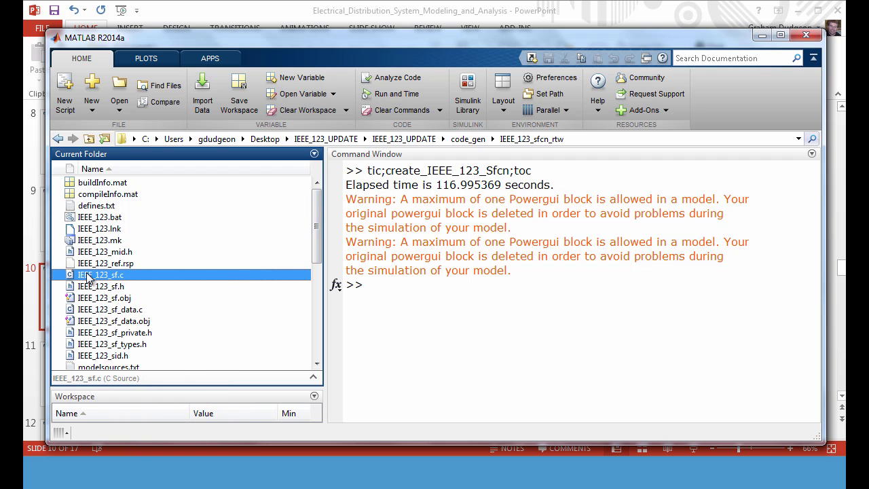
double_click(87, 275)
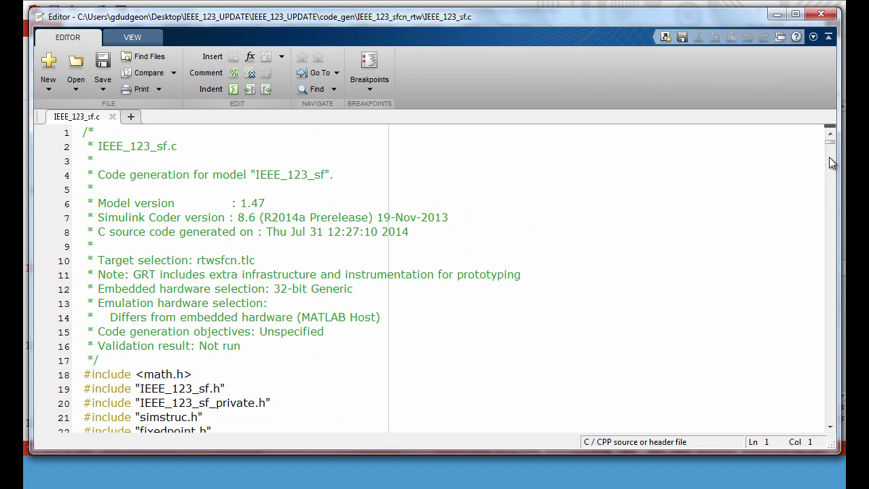
scroll(830, 159, "down", 7)
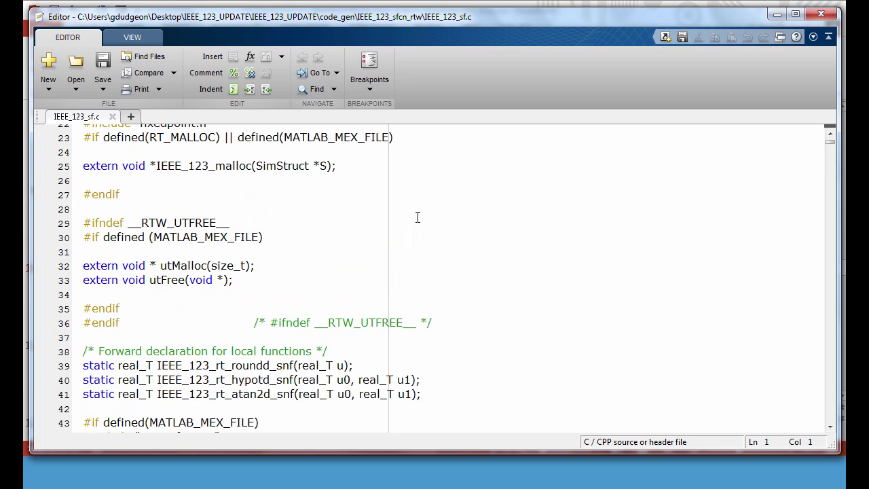
left_click(820, 16)
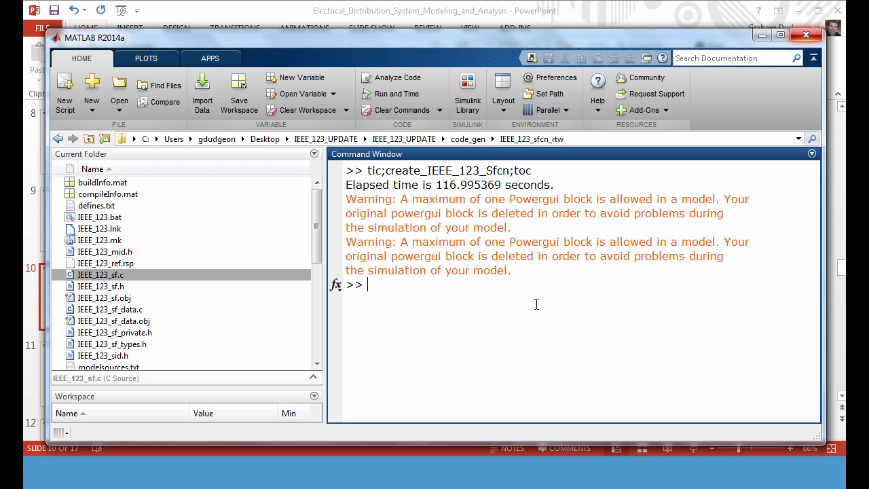
key("alt+Tab")
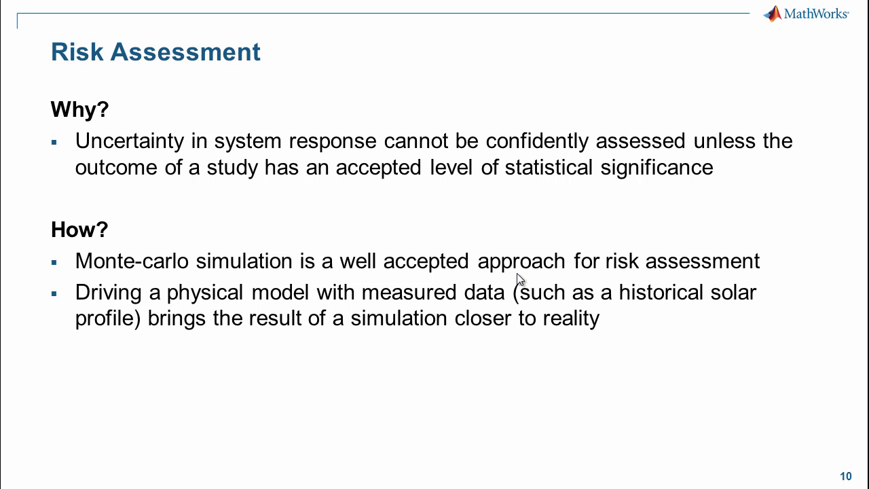
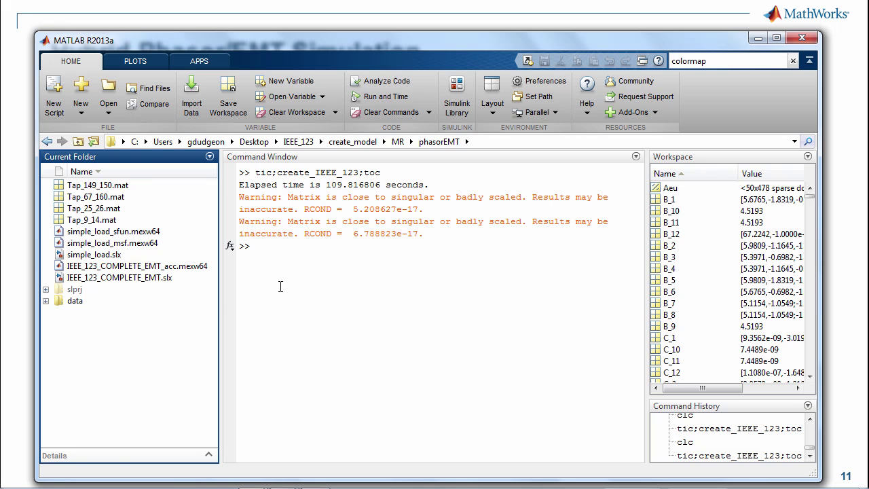
Open the IEEE_123_COMPLETE_EMT.slx model and fit the whole feeder diagram in view.
left_click(134, 279)
double_click(132, 278)
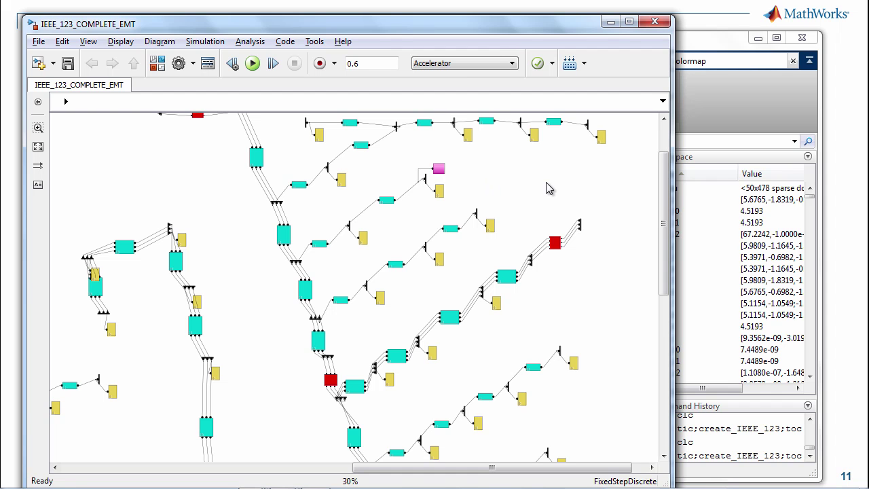
key("space")
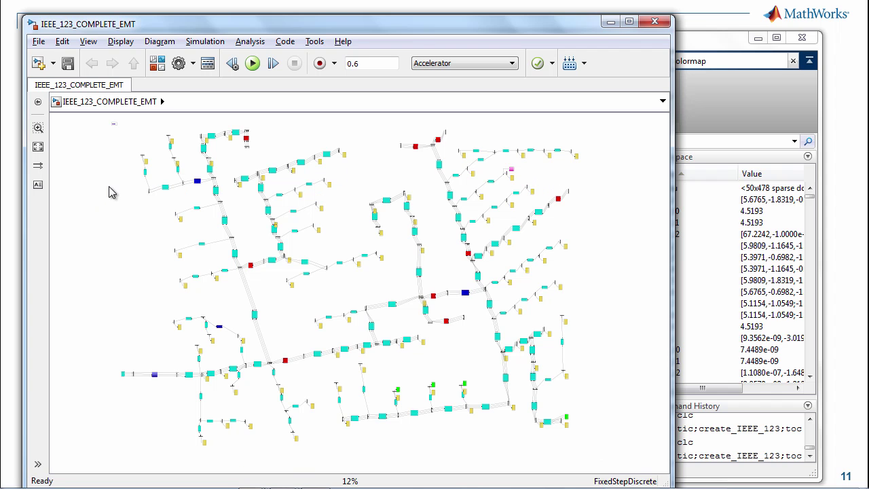
Locate the magenta EMT1 block attached to bus 107 and open its subsystem.
scroll(542, 180, "up", 4)
scroll(540, 177, "up", 6)
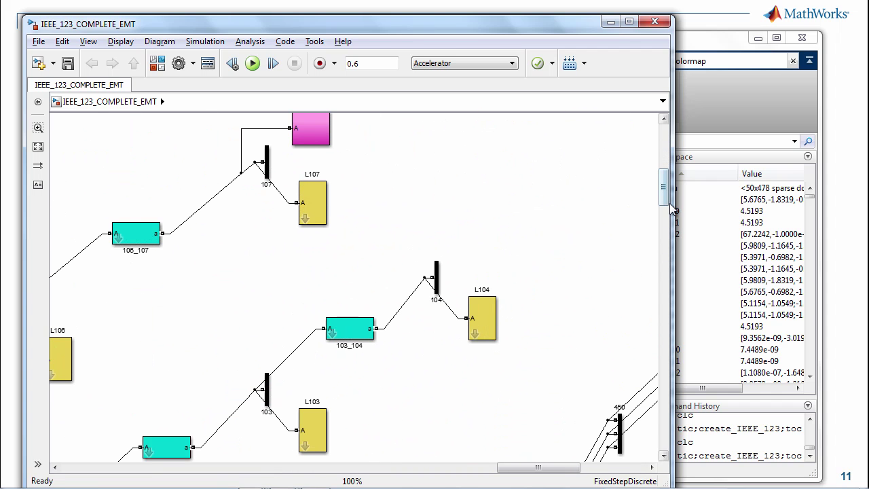
left_click_drag(665, 197, 666, 185)
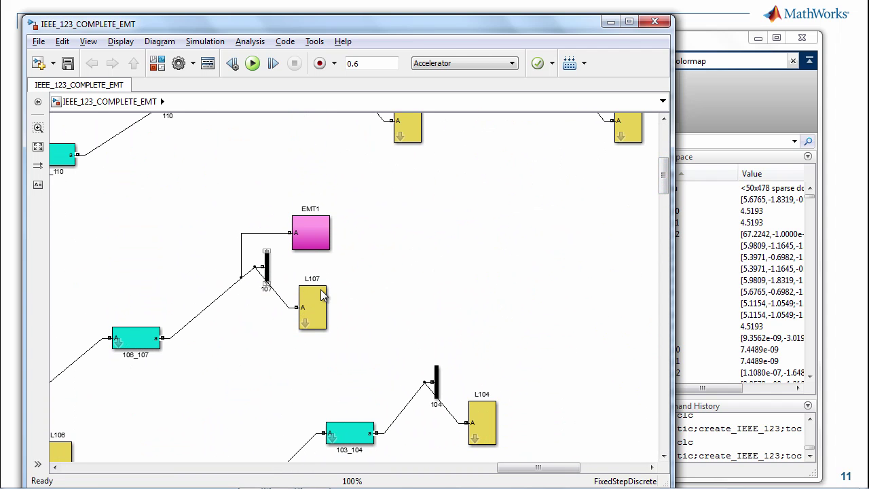
left_click(265, 275)
left_click(318, 236)
double_click(315, 232)
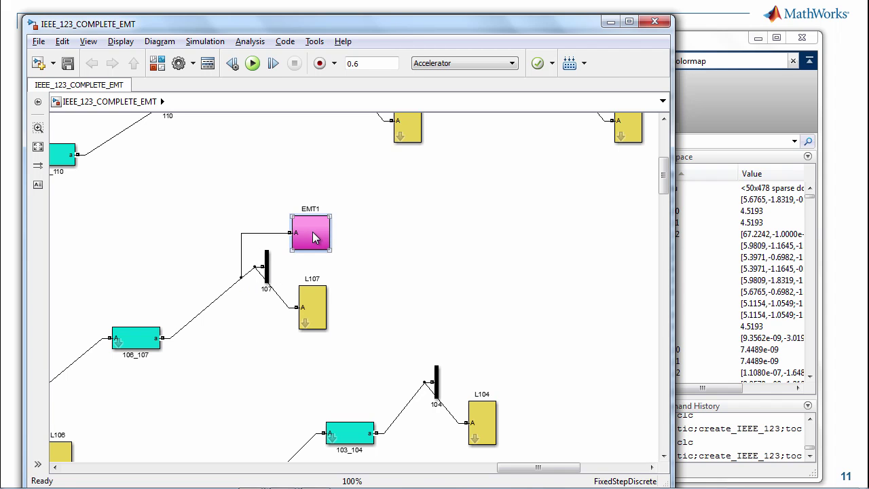
Look under the mask of the block below ModelEMT, inspect its ALB1 subsystem and return to the EMT1 level.
left_click(175, 157)
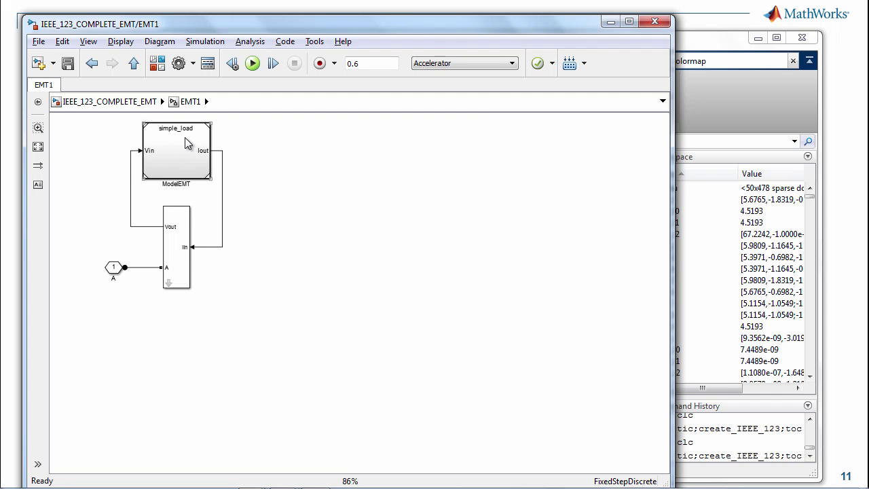
left_click(169, 284)
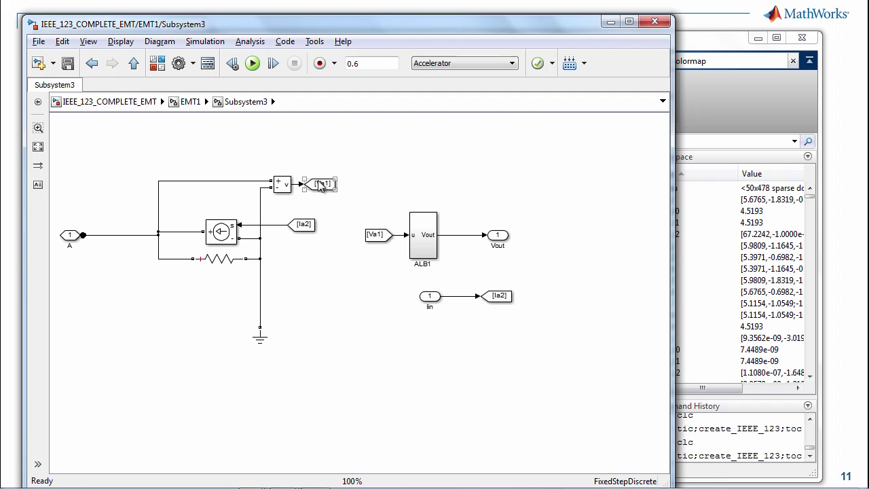
double_click(422, 251)
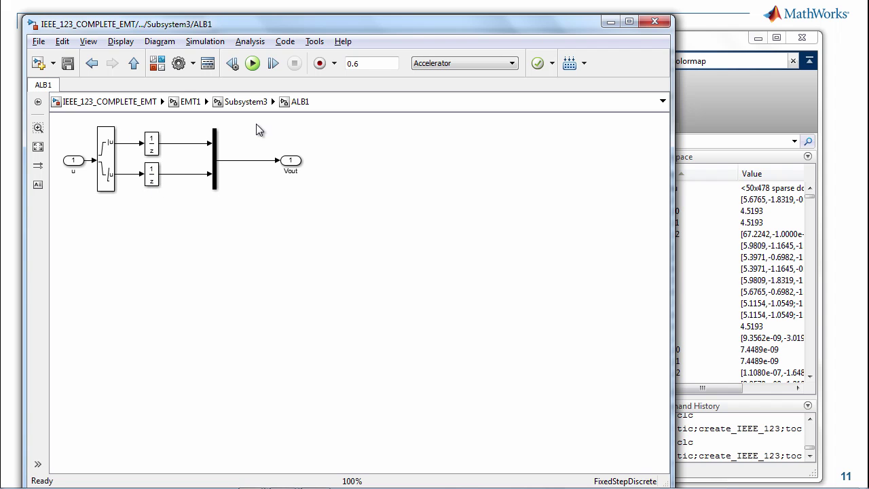
left_click(245, 103)
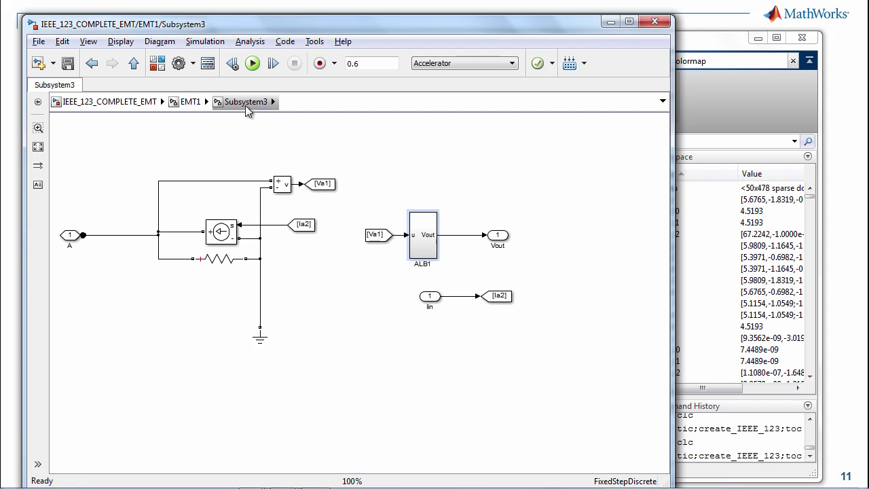
left_click(190, 102)
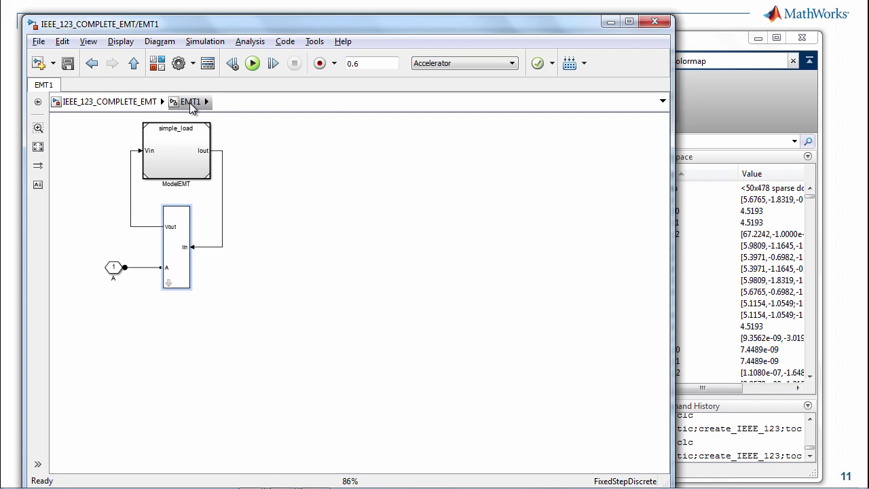
Open the referenced simple_load model, widen its window to show the full circuit and open the phasor/EMT subsystem.
double_click(172, 156)
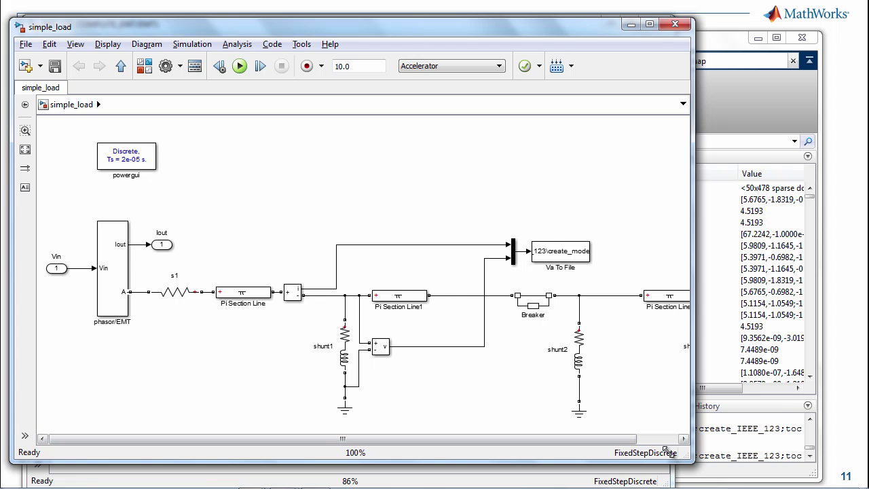
left_click_drag(691, 462, 819, 473)
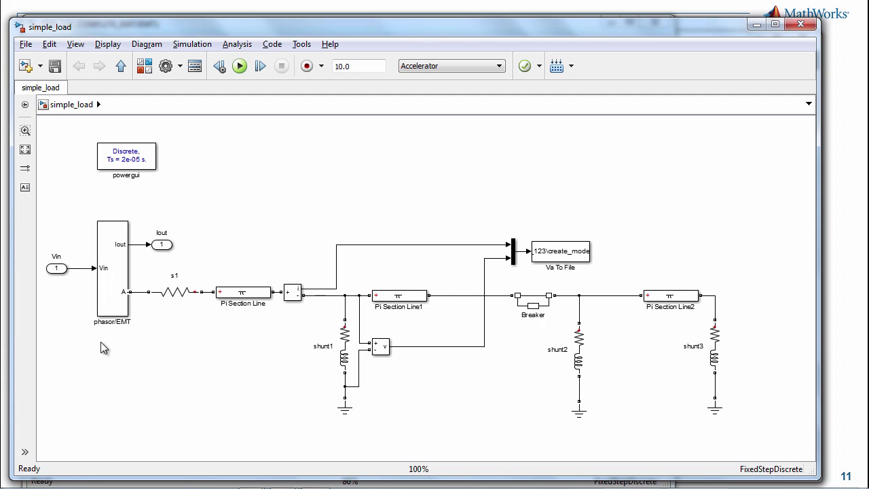
left_click(114, 284)
double_click(114, 284)
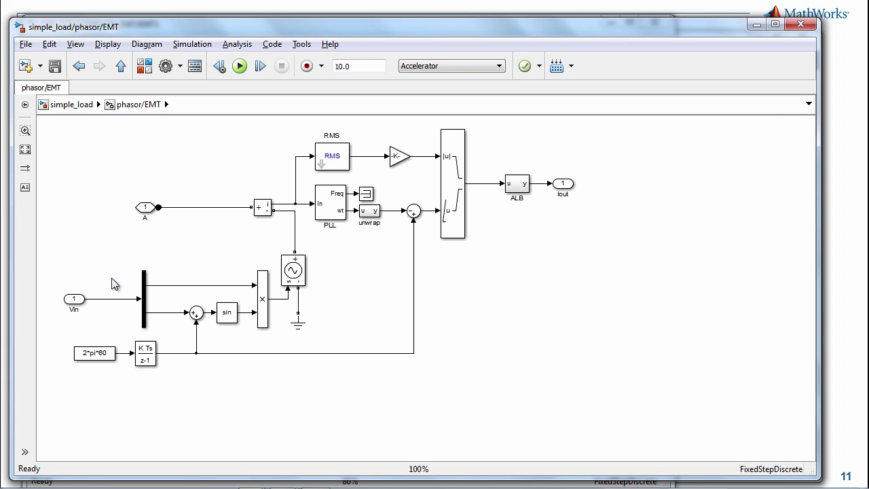
Examine the phasor/EMT conversion blocks, including the controlled voltage source, current measurement, RMS and PLL, and return to simple_load's top level.
left_click(235, 273)
left_click(271, 293)
left_click(101, 356)
left_click(251, 131)
left_click(262, 211)
left_click(342, 202)
left_click(337, 169)
left_click(342, 187)
left_click(443, 219)
left_click(360, 186)
left_click(85, 105)
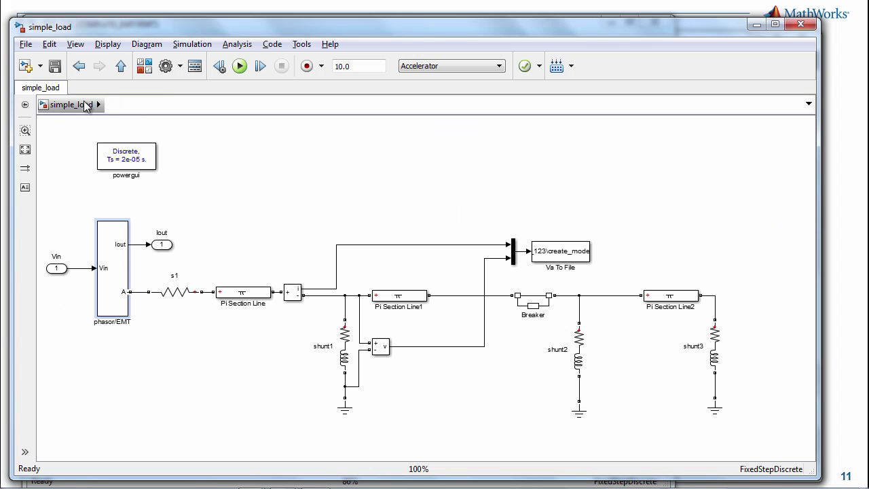
Check the Va To File block's file name and variable name, cancel without changes and close the simple_load model.
double_click(555, 255)
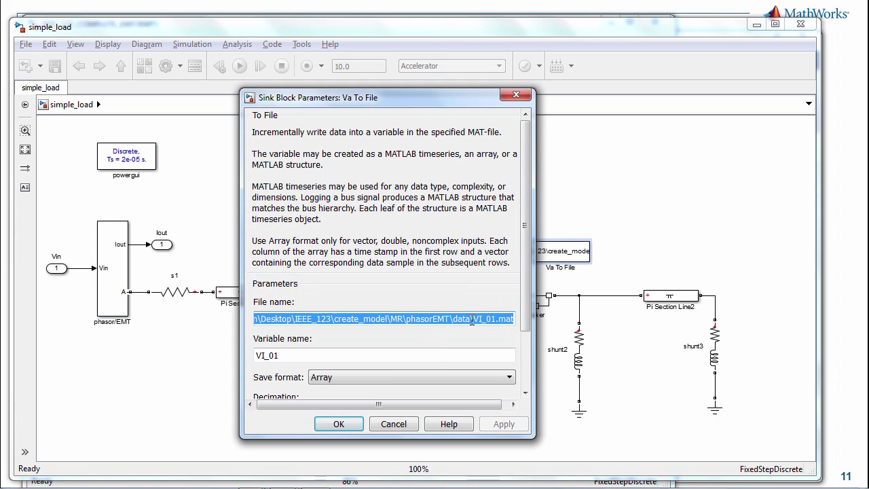
left_click(394, 422)
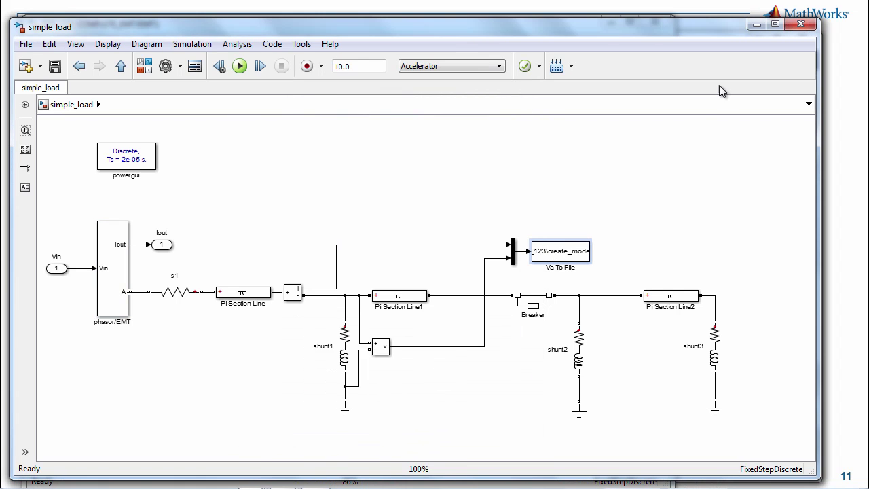
left_click(800, 24)
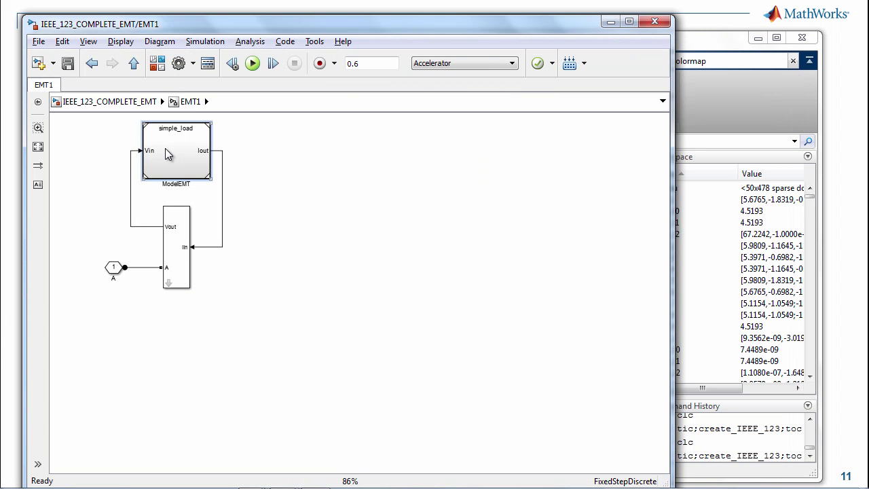
Reopen simple_load, move its window aside and check the ModelEMT block's model reference parameters, keeping simple_load as the model name.
double_click(165, 148)
left_click_drag(237, 28, 386, 33)
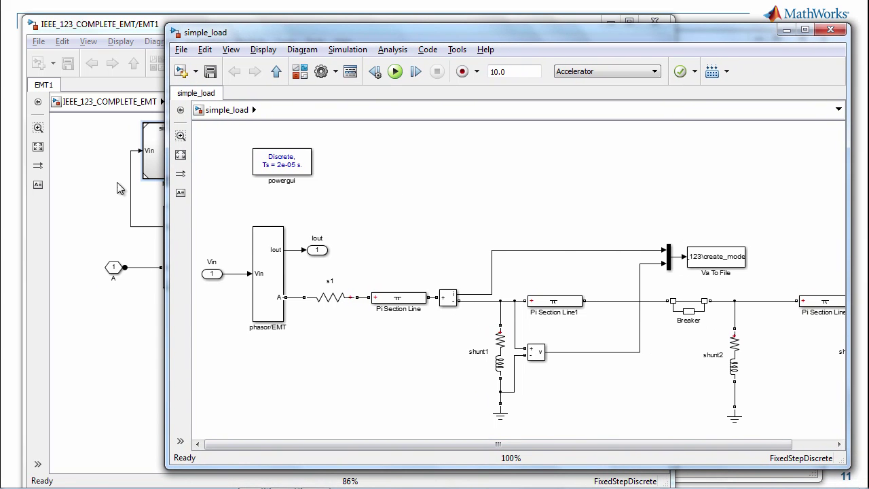
left_click(155, 170)
right_click(171, 147)
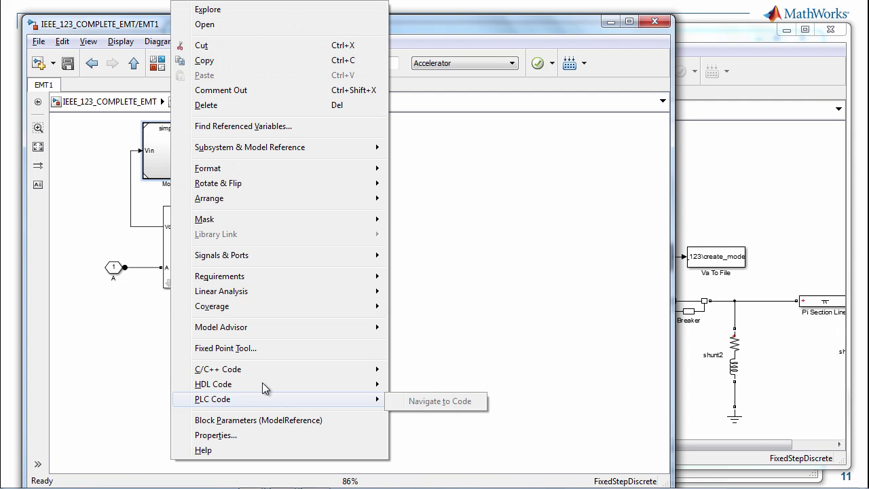
left_click(253, 420)
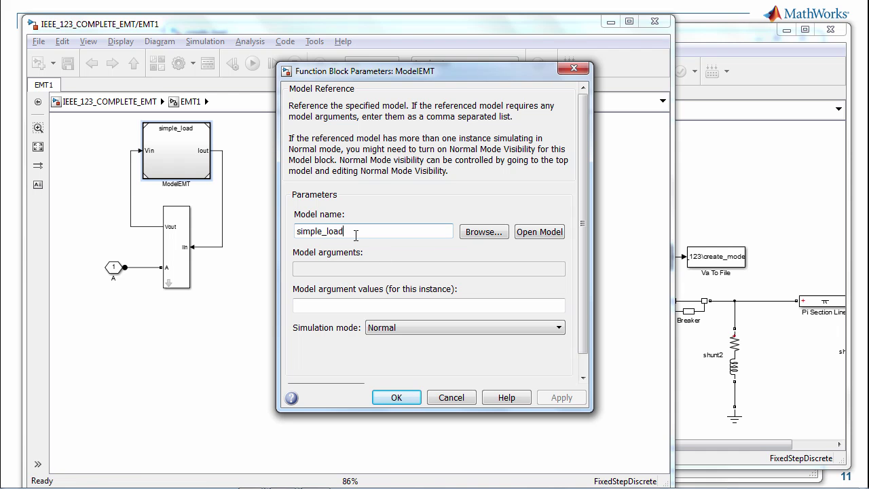
left_click(405, 399)
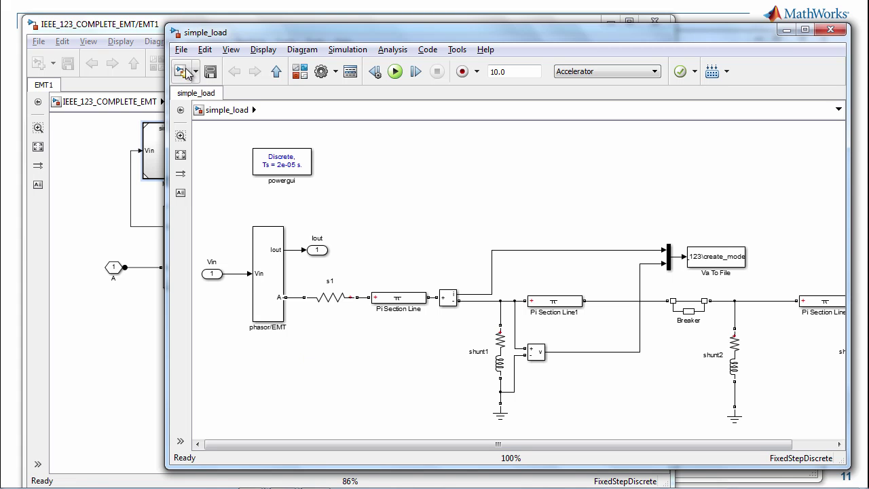
Close the simple_load window, return to the top level of IEEE_123_COMPLETE_EMT and simulate the model.
left_click(175, 32)
left_click(197, 132)
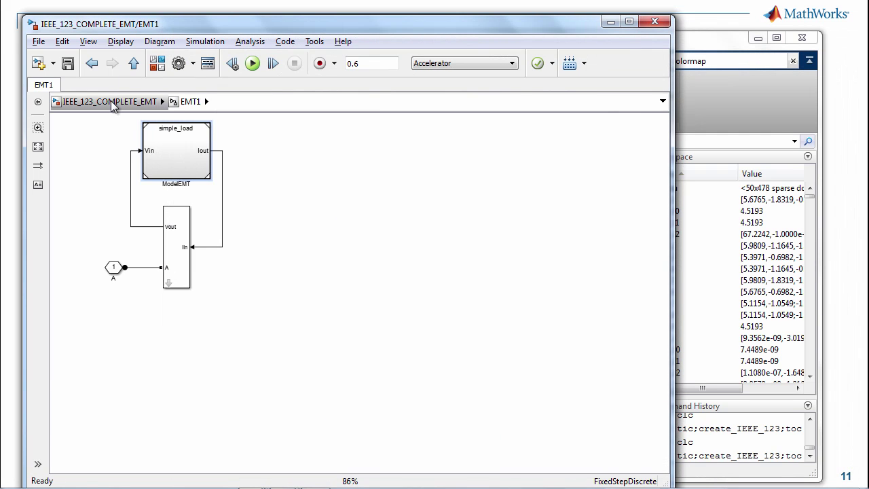
left_click(111, 100)
left_click(251, 63)
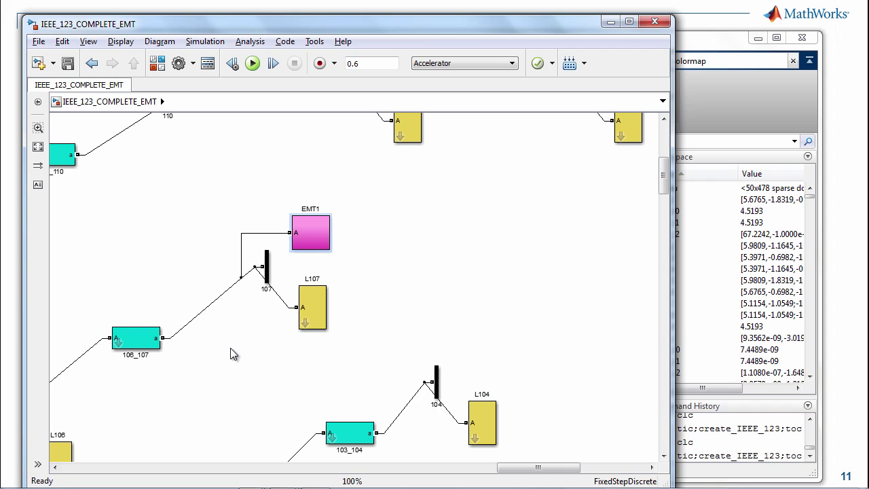
Switch to the main MATLAB window, open the data folder and load VI_01.mat into the workspace.
left_click(741, 89)
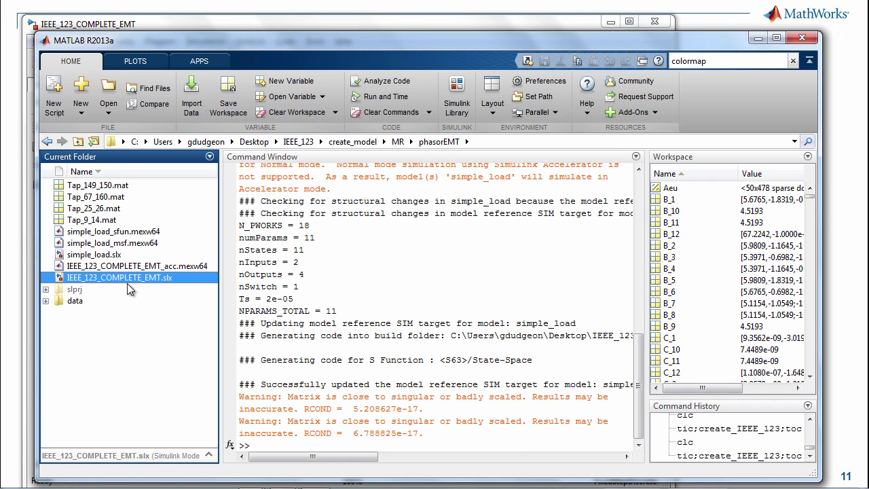
double_click(77, 303)
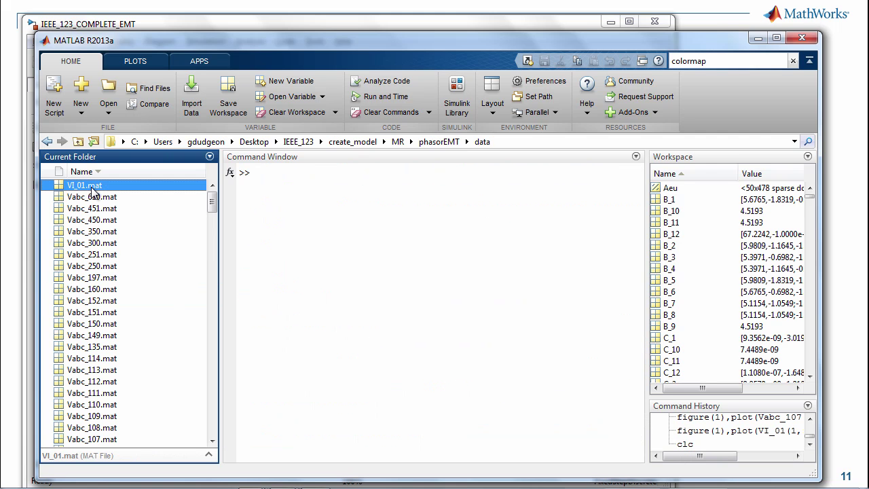
double_click(93, 191)
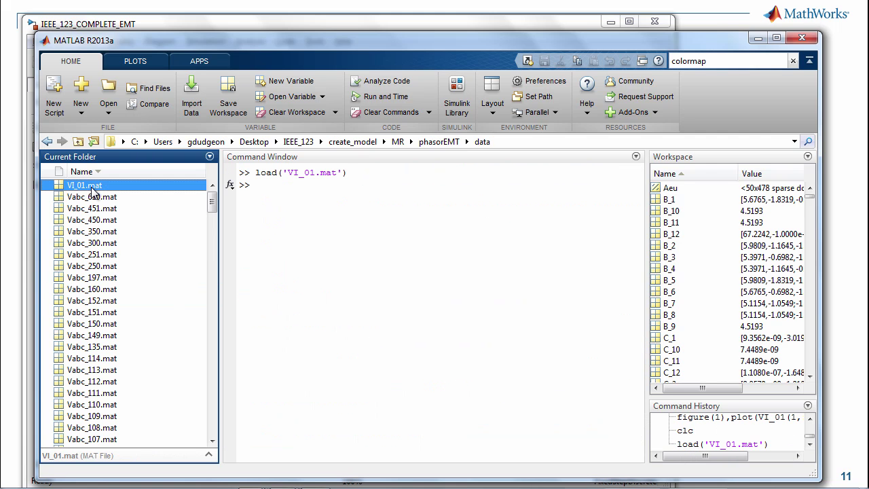
Plot row 2 of VI_01 against row 1 in figure 1 by adapting the earlier plot command.
left_click(343, 210)
type("fi")
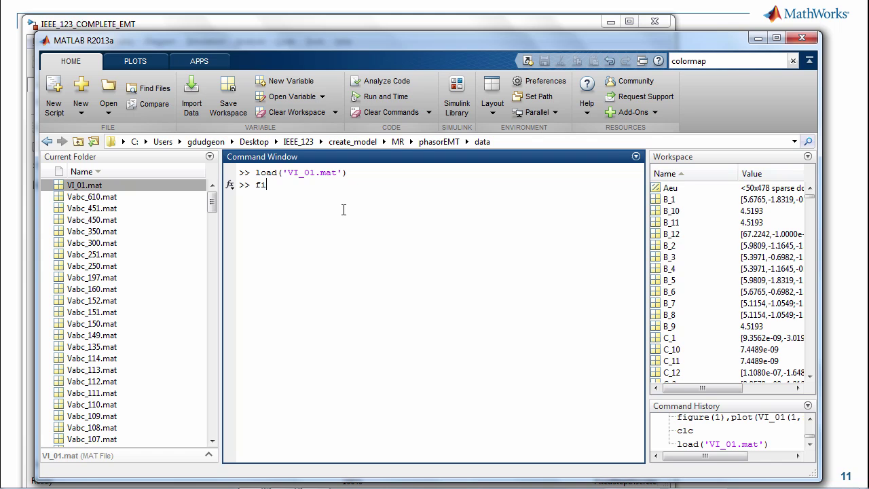
key("Up")
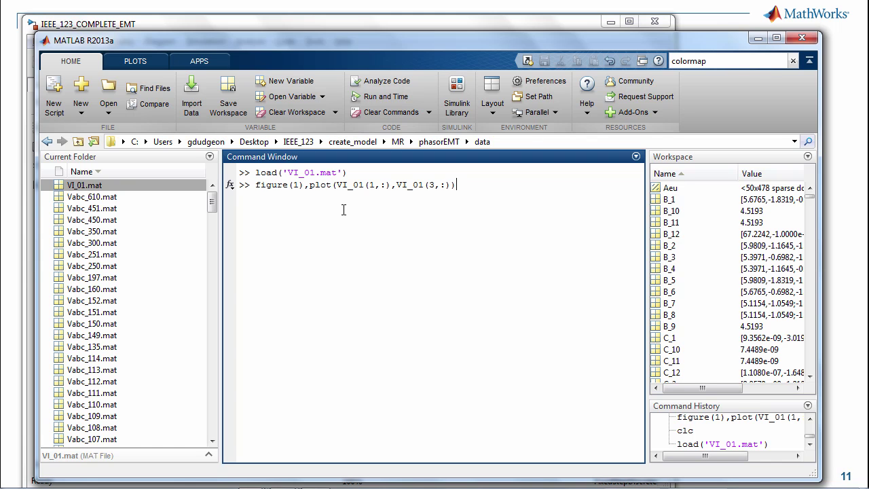
key("Left")
key("Left")
key("Left")
key("Left")
key("shift+Left")
type("2")
key("Return")
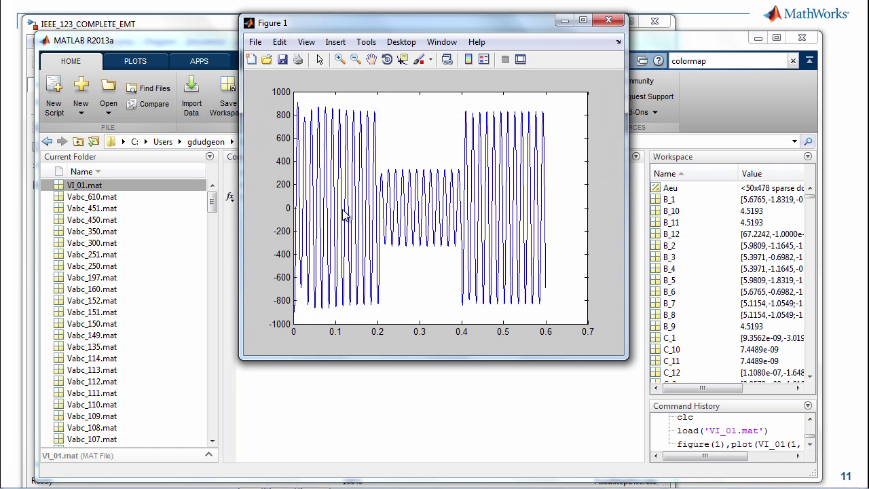
Enlarge the Figure 1 window, inspect the plotted waveform and close the figure.
left_click_drag(625, 357, 821, 392)
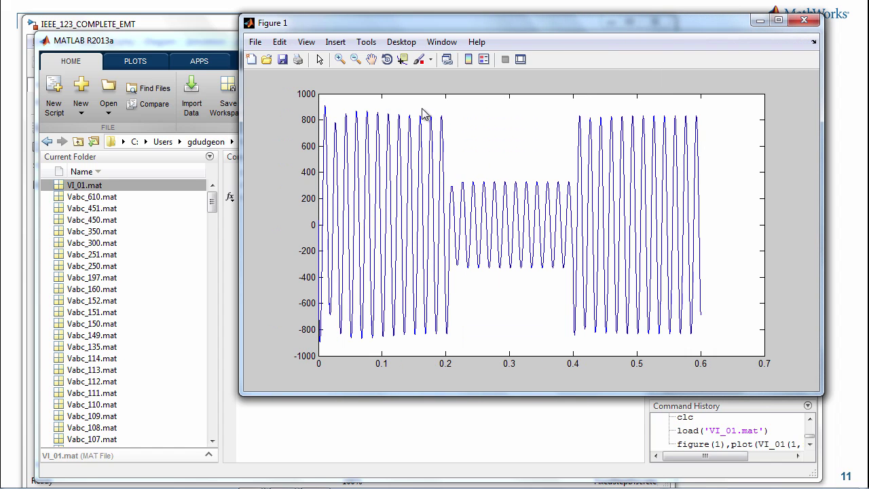
left_click(803, 20)
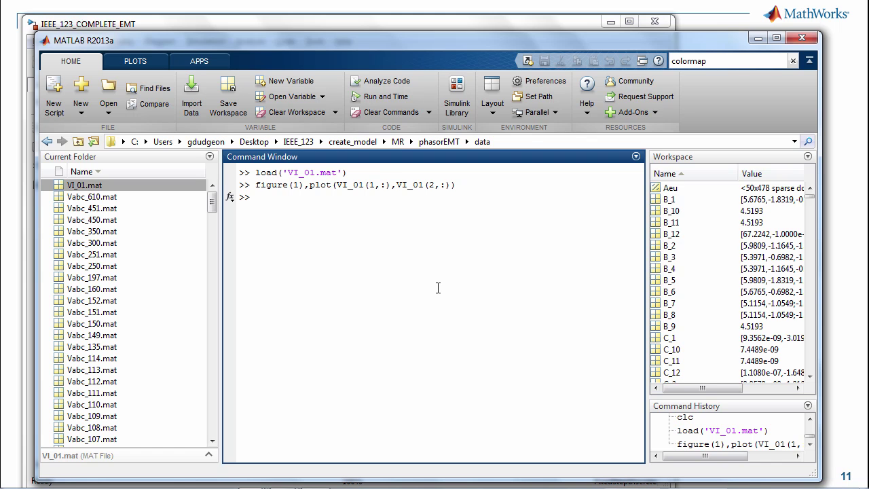
left_click(437, 291)
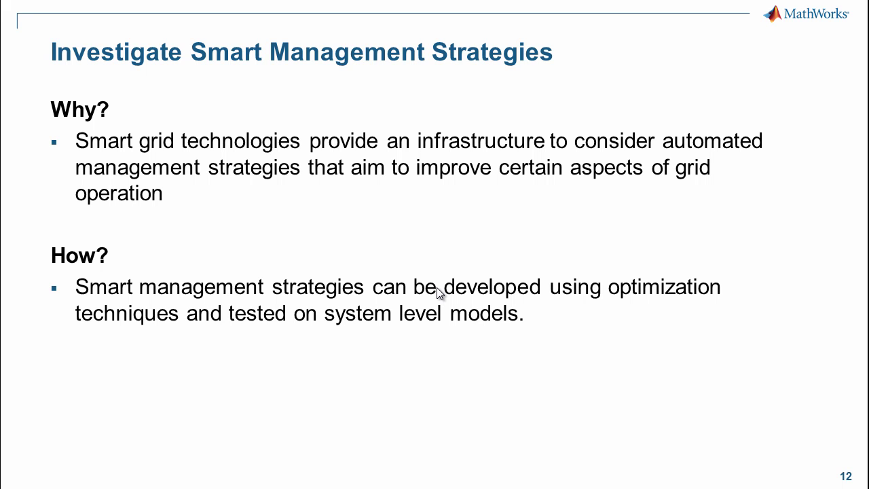
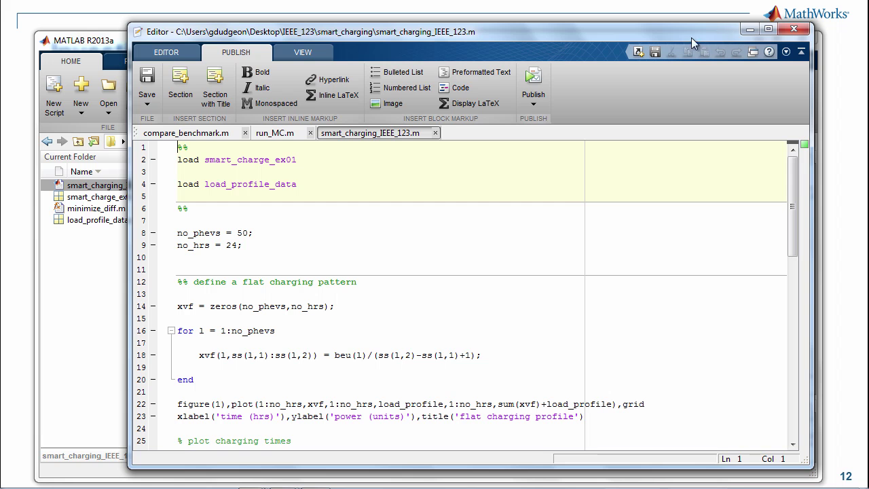
Minimize the editor, run smart_charging_IEEE_123.m and arrange Figures 1 and 2 side by side.
left_click(748, 29)
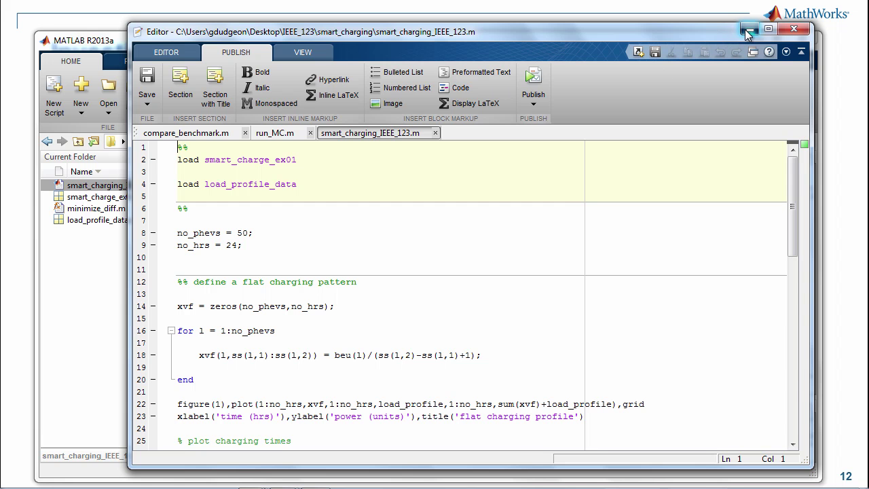
right_click(139, 184)
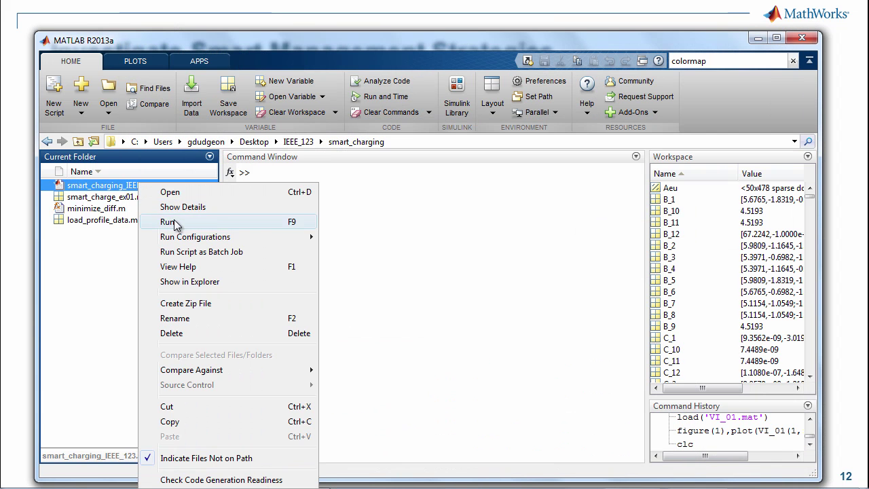
left_click(167, 221)
left_click_drag(475, 24, 698, 84)
left_click_drag(496, 26, 288, 80)
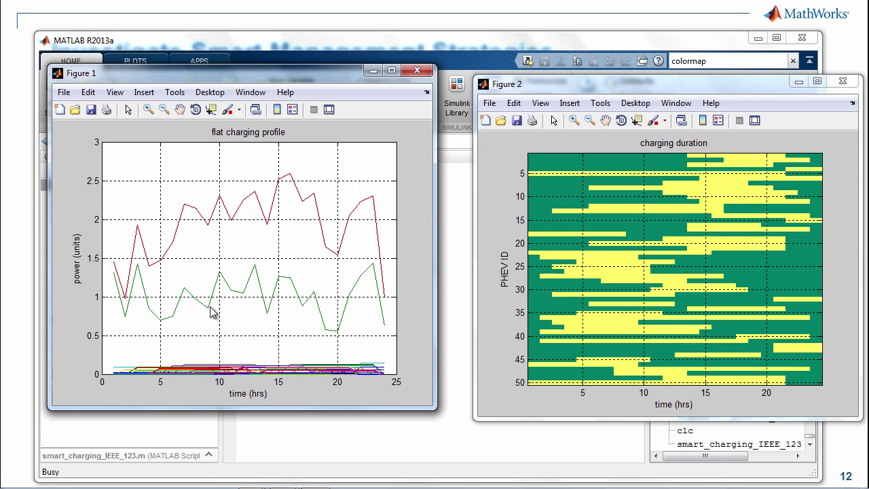
Zoom in on the individual charging curves near zero power in the flat charging profile, then restore the full plot view.
left_click(149, 110)
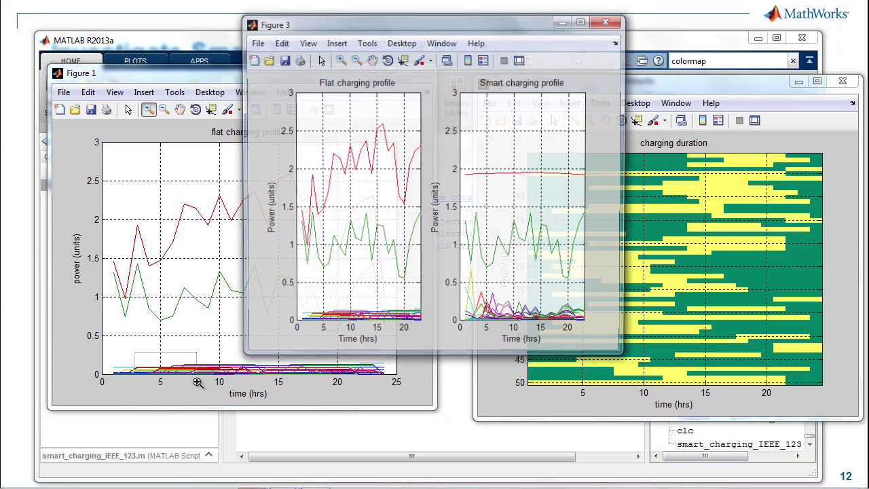
left_click_drag(196, 380, 135, 353)
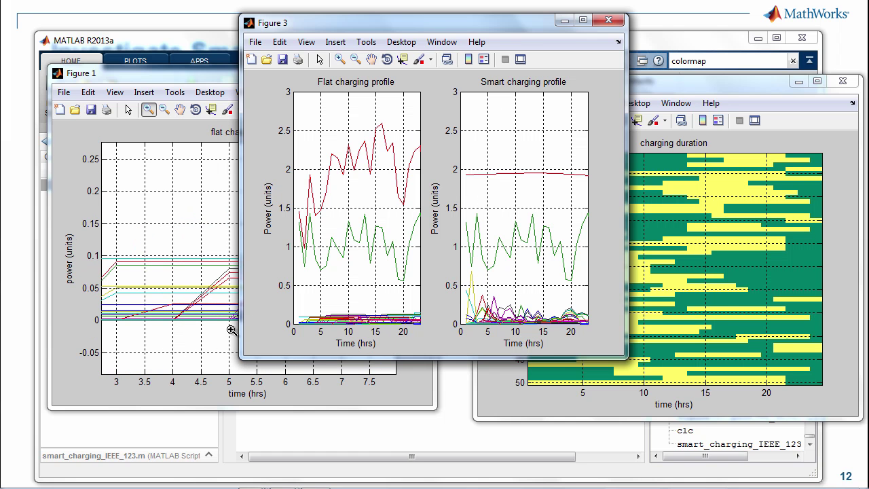
left_click(205, 80)
left_click(739, 92)
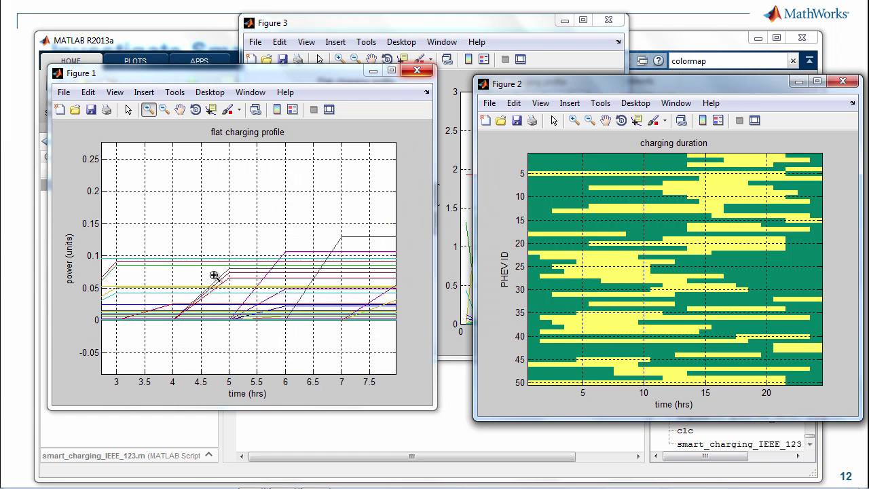
double_click(213, 288)
left_click_drag(218, 351, 272, 382)
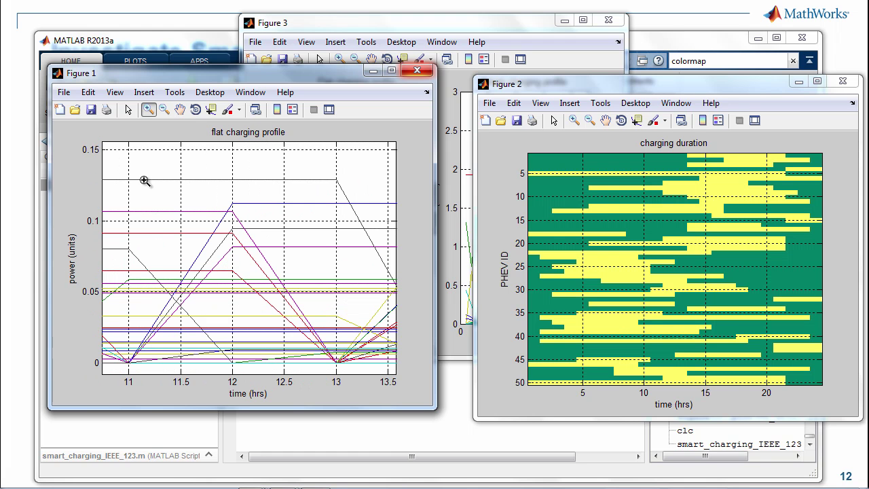
double_click(199, 201)
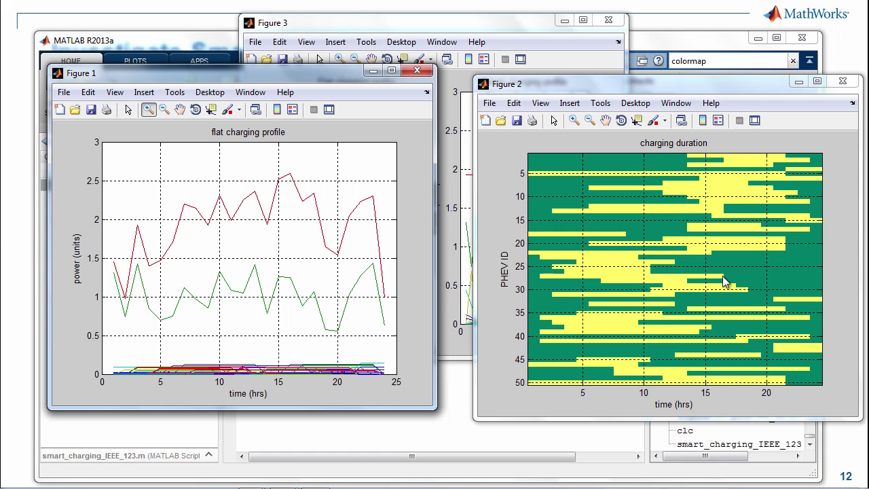
Bring Figure 3 forward, compare the flat and smart charging profiles, and close all three figures.
left_click(562, 21)
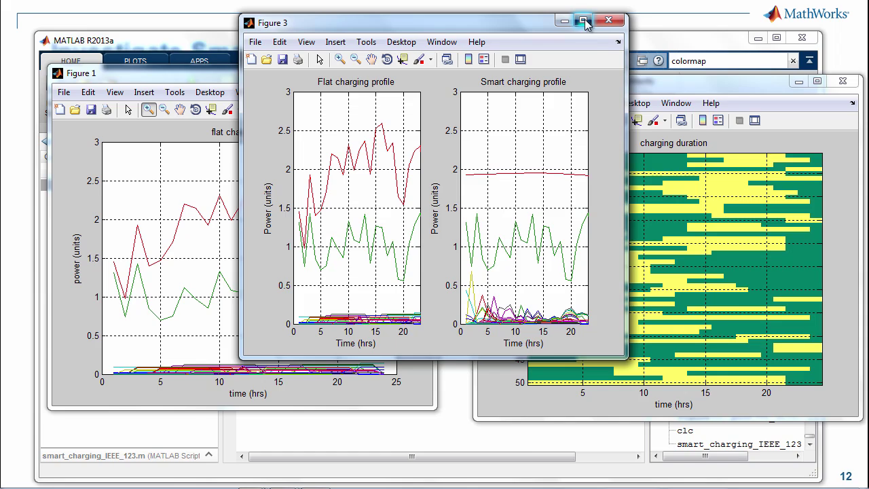
left_click(583, 21)
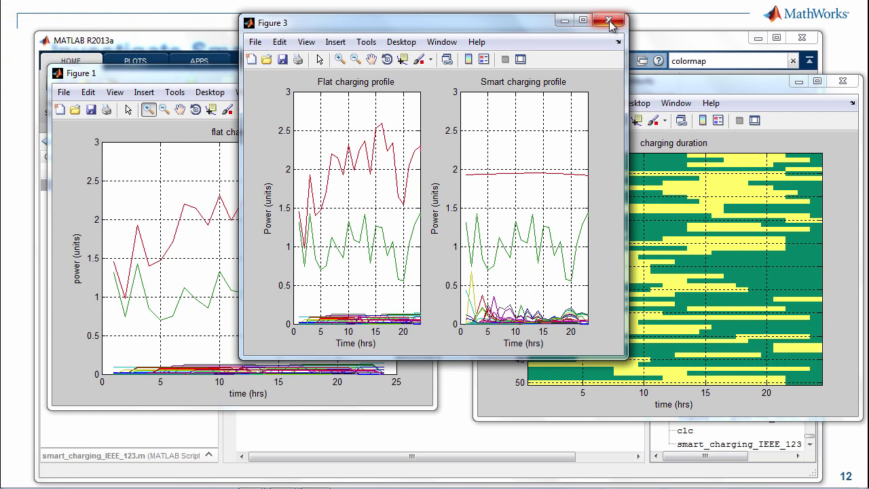
left_click(615, 14)
left_click(842, 81)
left_click(417, 70)
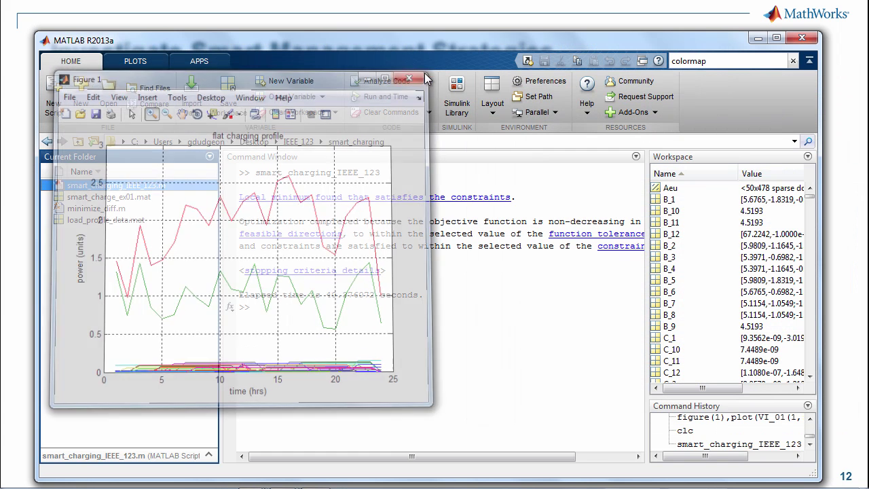
Browse to the MR folder inside IEEE_123's create_model folder, open test_feeder_SC1.slx and move its window aside.
left_click(298, 142)
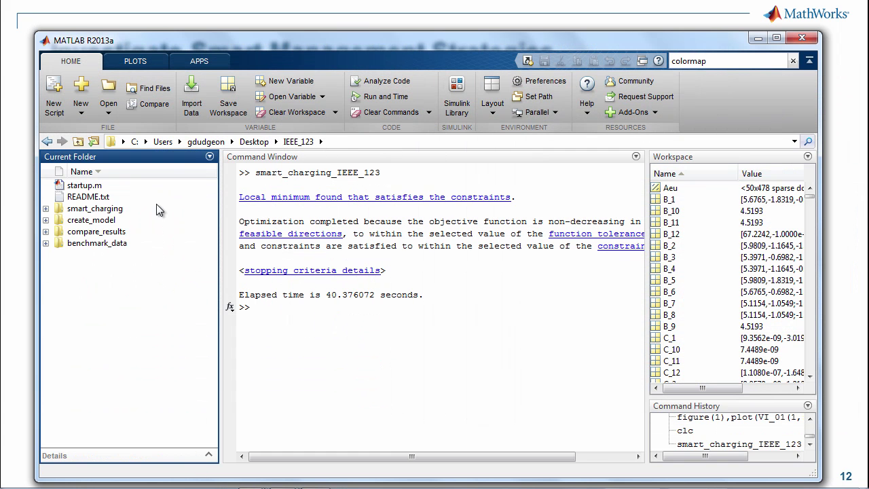
double_click(98, 221)
scroll(124, 403, "down", 10)
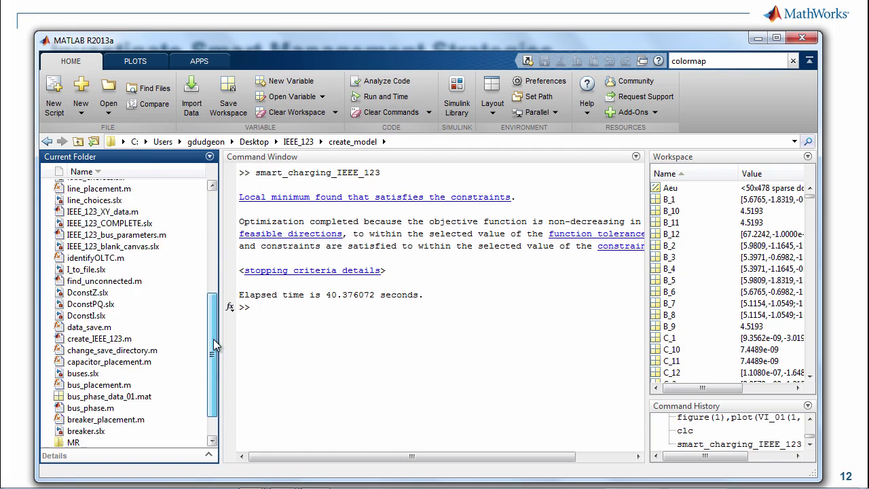
double_click(124, 405)
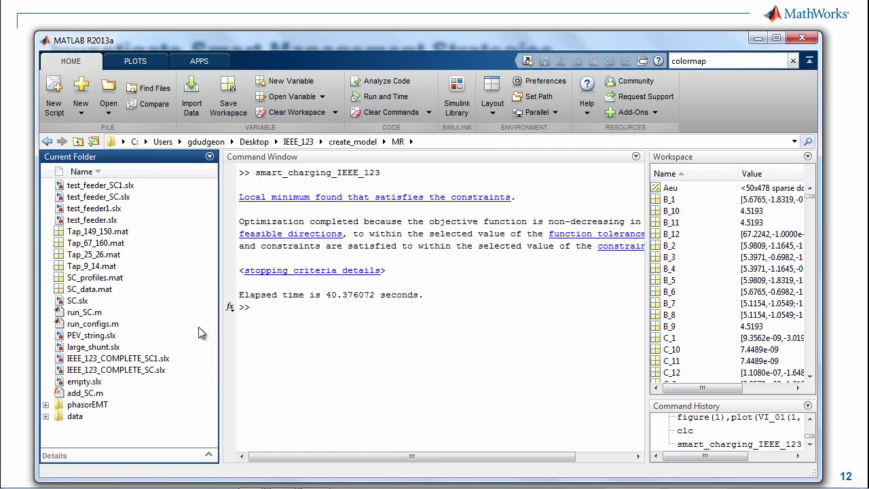
left_click(94, 188)
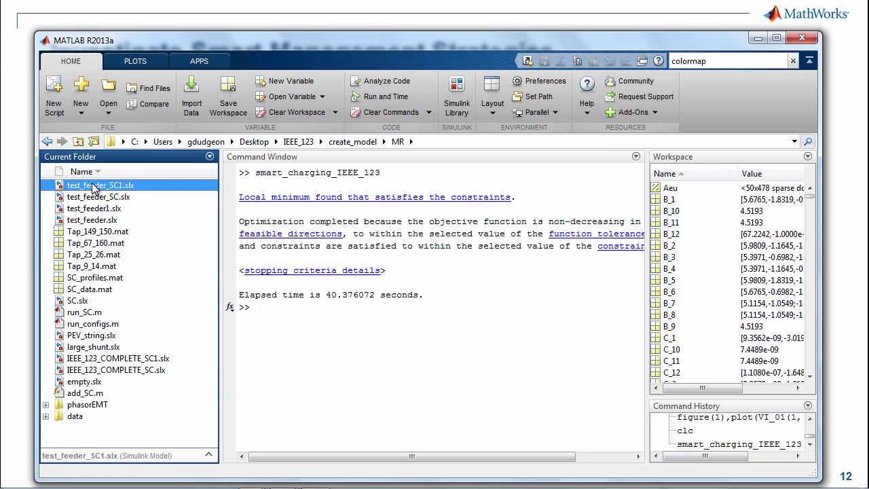
double_click(94, 188)
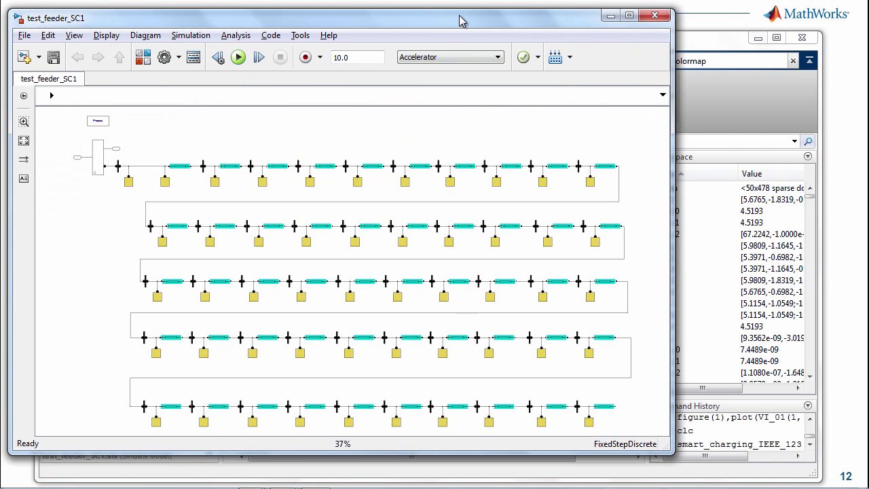
left_click_drag(460, 20, 537, 25)
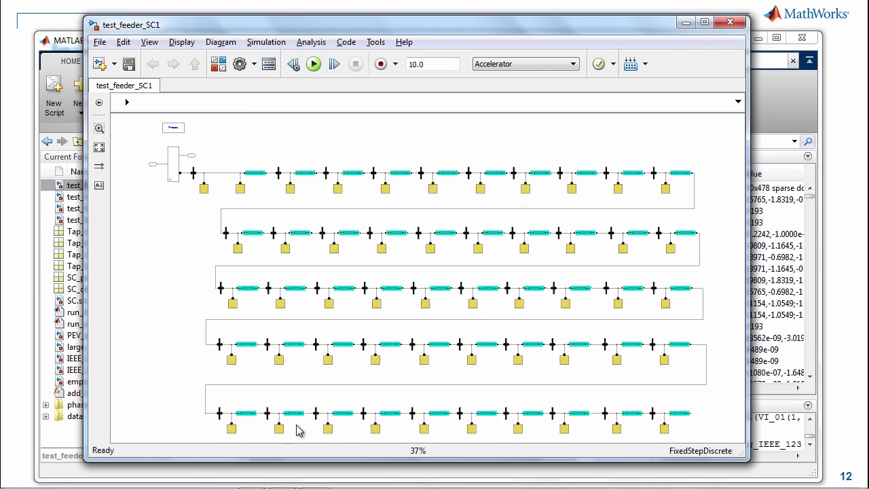
Look inside the L_PEV_10 load subsystem at its Timer input and return to the top level of test_feeder_SC1.
double_click(667, 189)
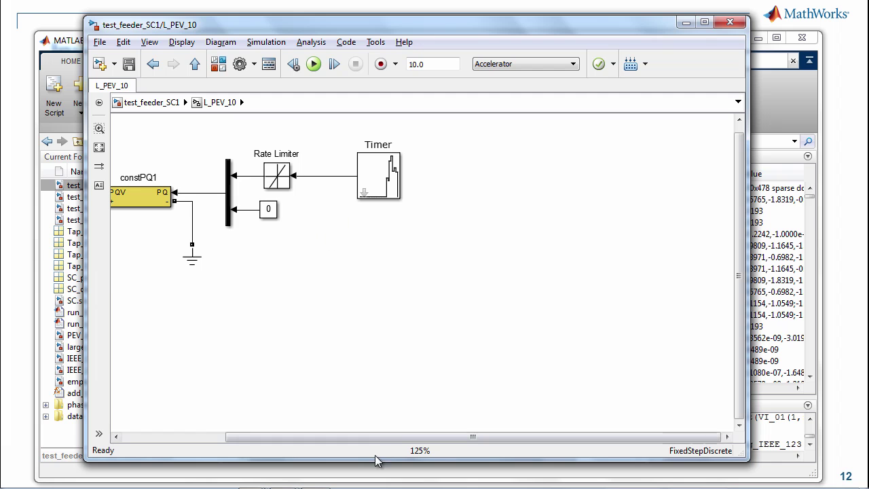
left_click_drag(390, 436, 284, 438)
left_click(405, 170)
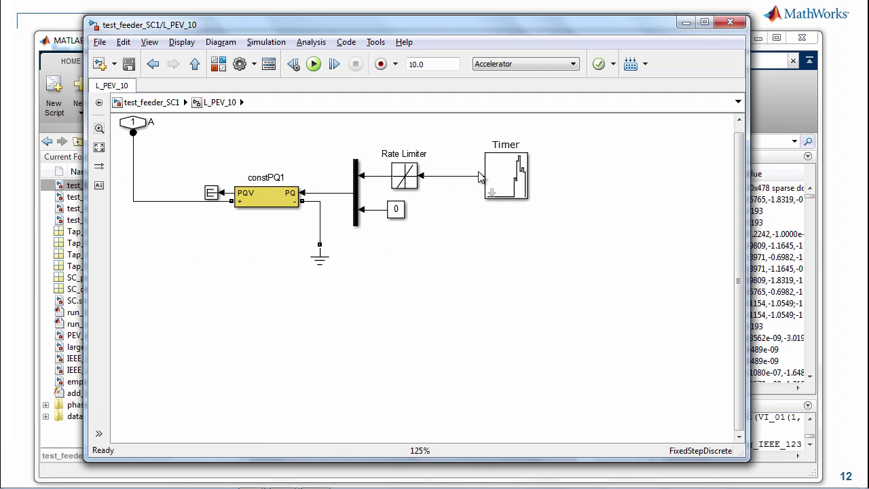
left_click(499, 159)
left_click(479, 166)
left_click(152, 103)
Examine the powergui block and the inside of the masked subsystem between Vin and Iout, return to the top level and close test_feeder_SC1.
scroll(652, 204, "down", 5)
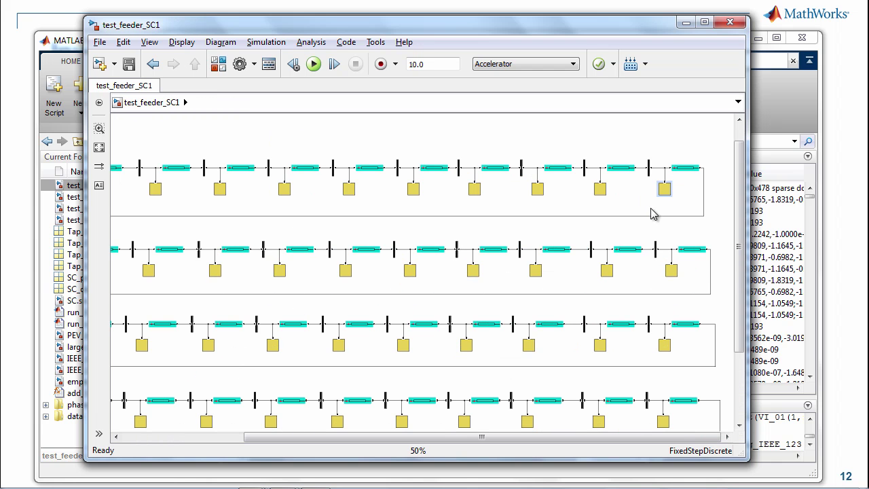
left_click_drag(466, 440, 378, 438)
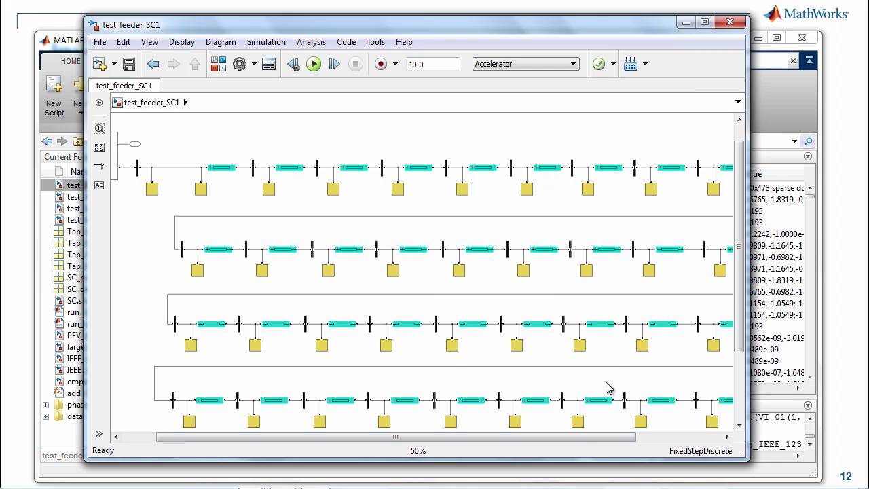
left_click_drag(578, 442, 470, 443)
left_click(100, 127)
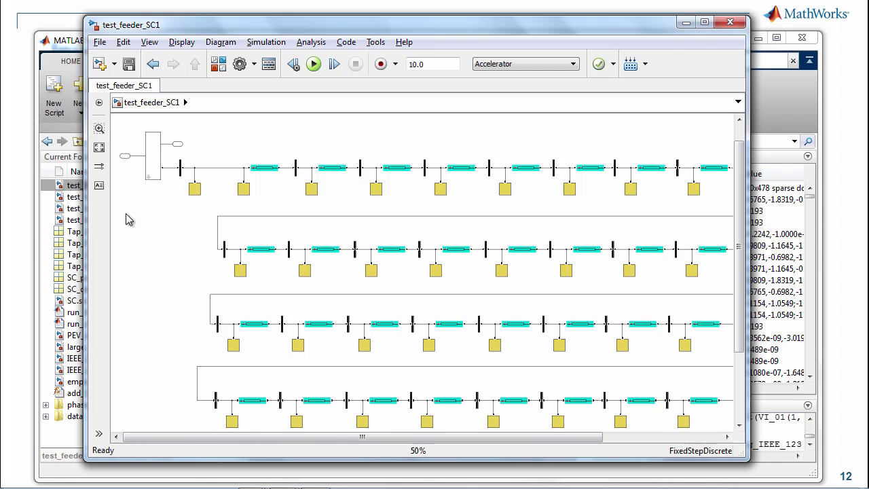
left_click(128, 224)
left_click_drag(738, 224, 719, 146)
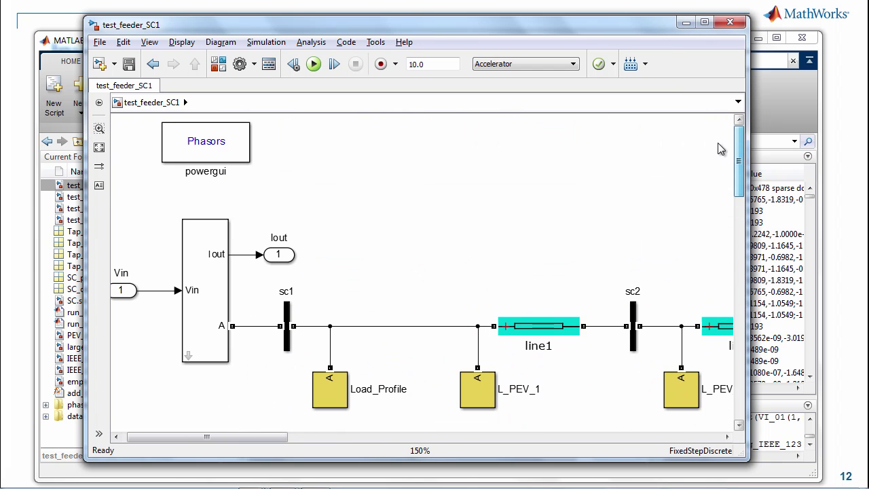
left_click(192, 160)
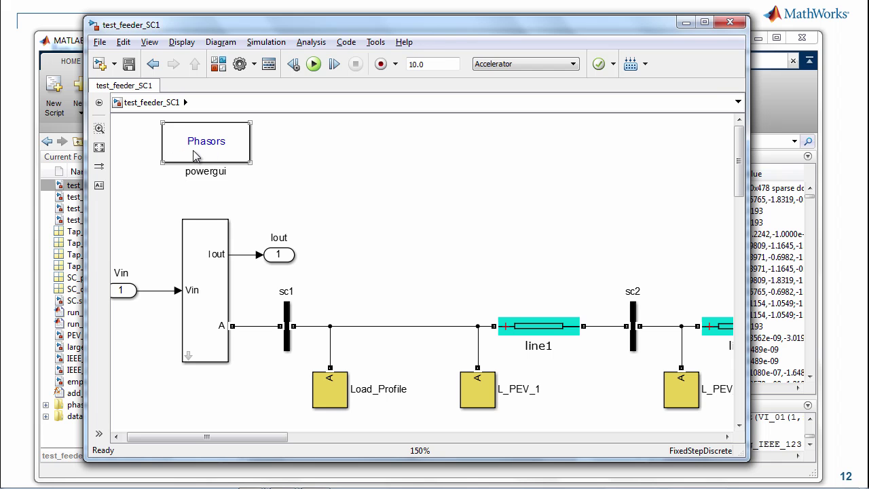
left_click(189, 342)
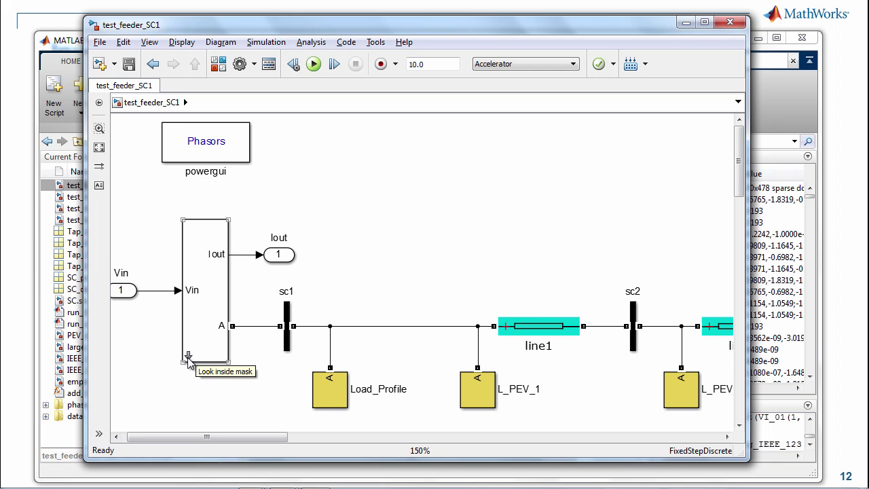
left_click(190, 357)
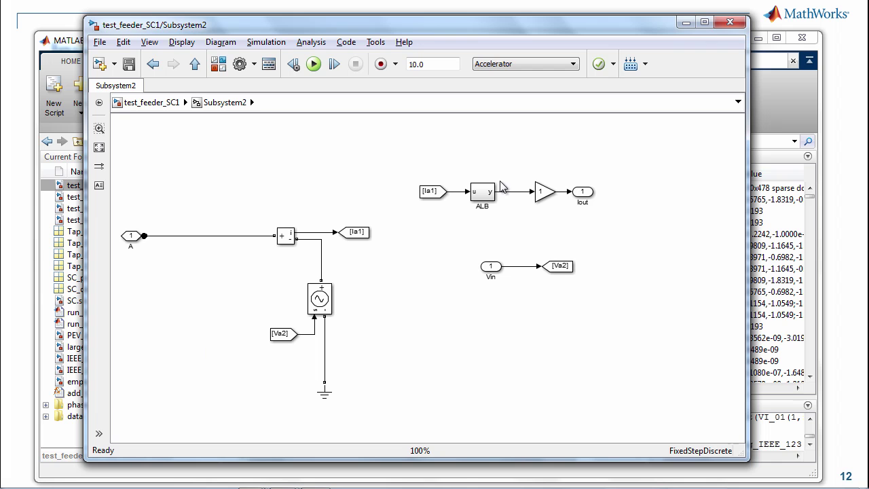
left_click(168, 102)
left_click_drag(183, 437, 163, 438)
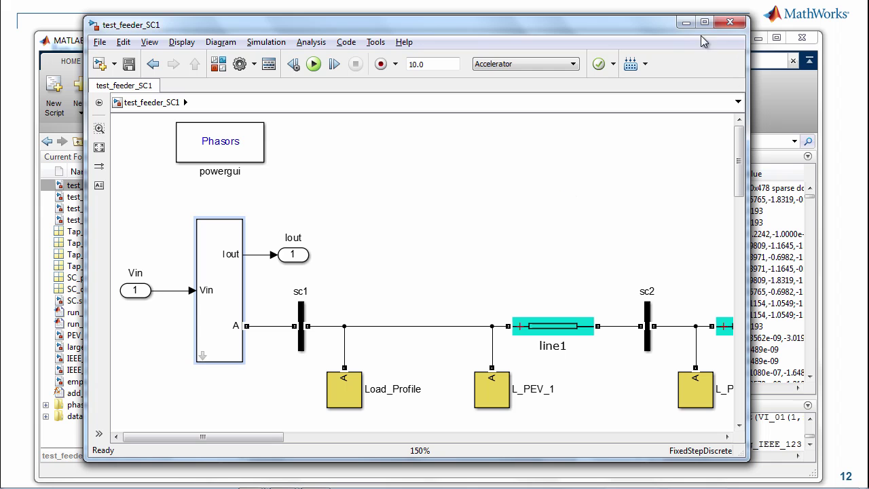
left_click(735, 25)
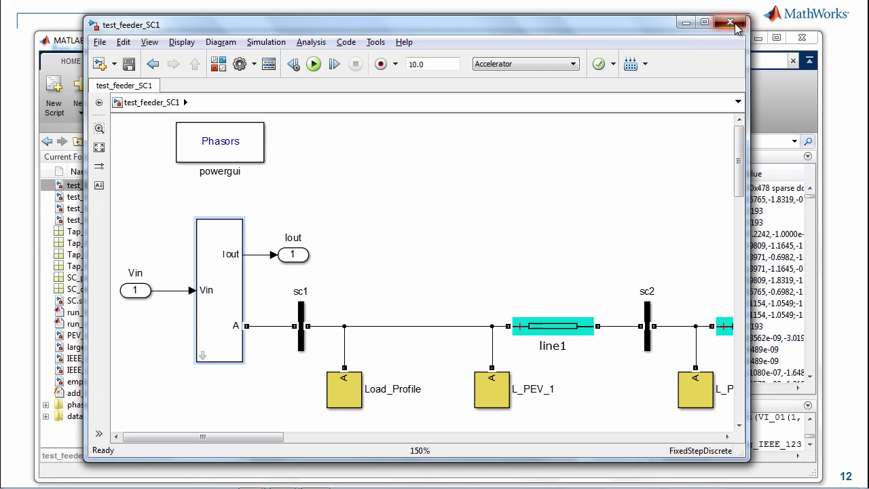
Open run_configs.m from the MR folder and review its section connecting the PEV string to phase A.
left_click(84, 311)
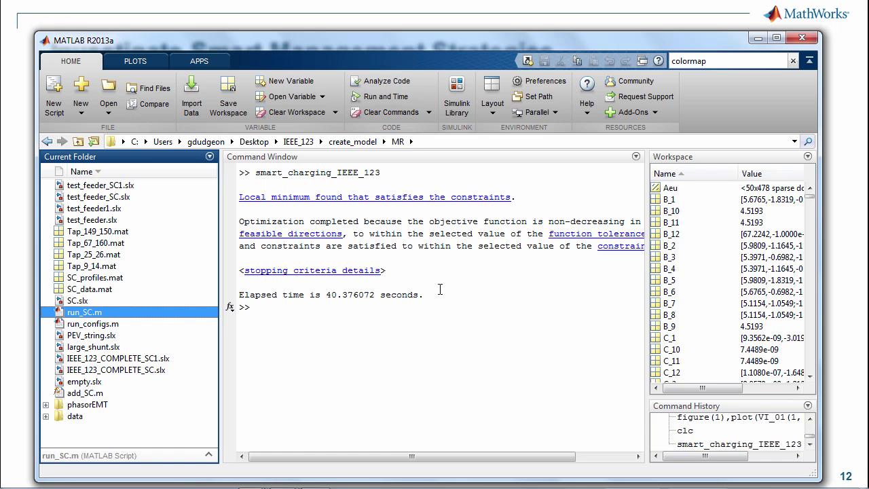
double_click(91, 325)
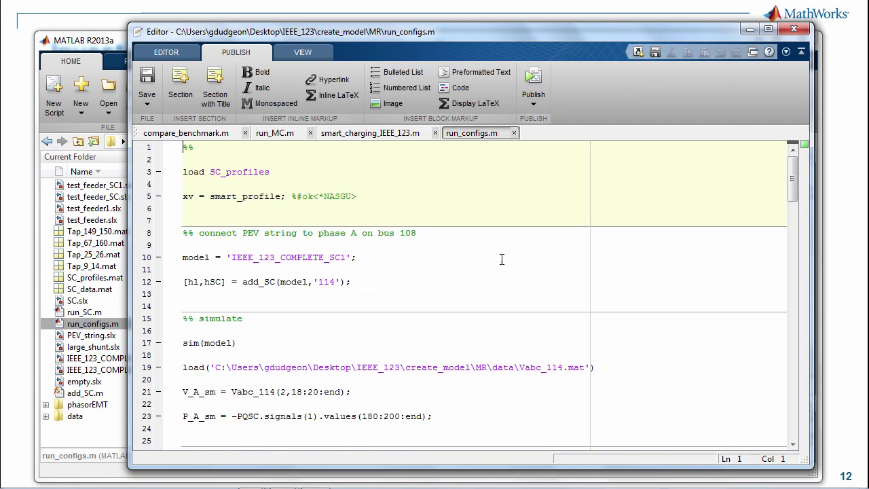
scroll(400, 293, "down", 1)
scroll(408, 294, "down", 1)
scroll(408, 294, "up", 1)
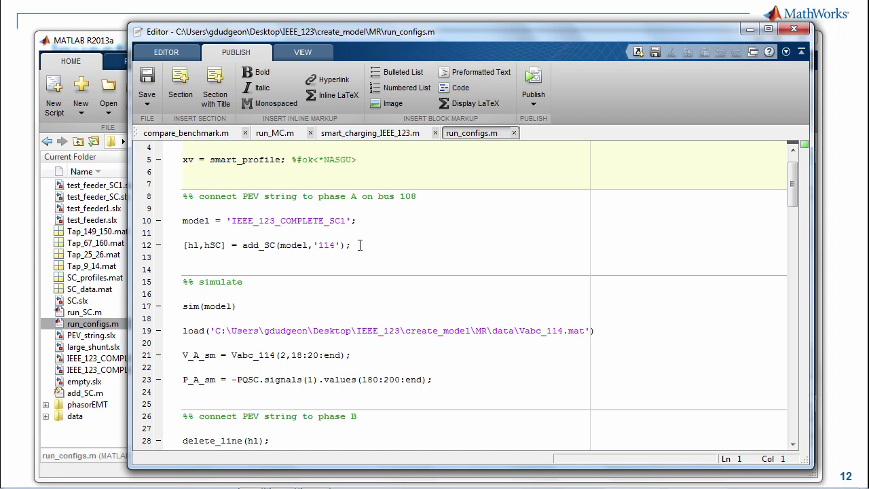
Open the add_SC function from its call in run_configs.m, read its code and return to run_configs.m.
left_click_drag(243, 244, 275, 246)
right_click(274, 248)
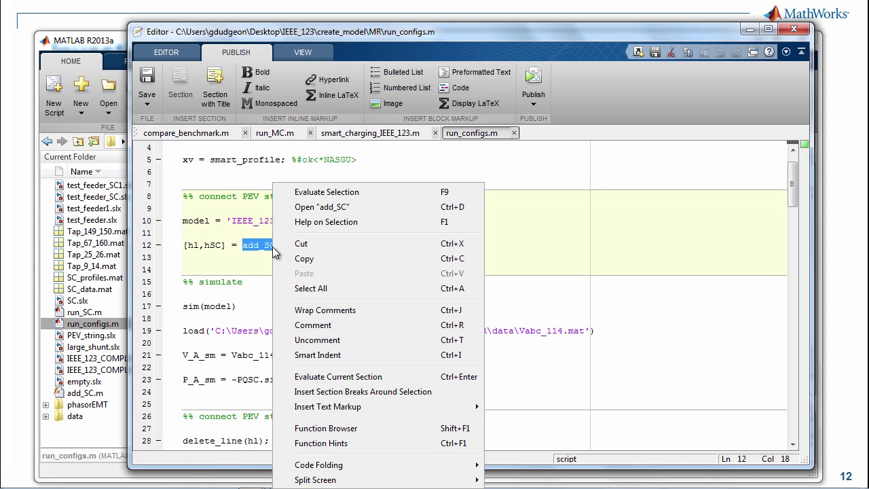
left_click(326, 207)
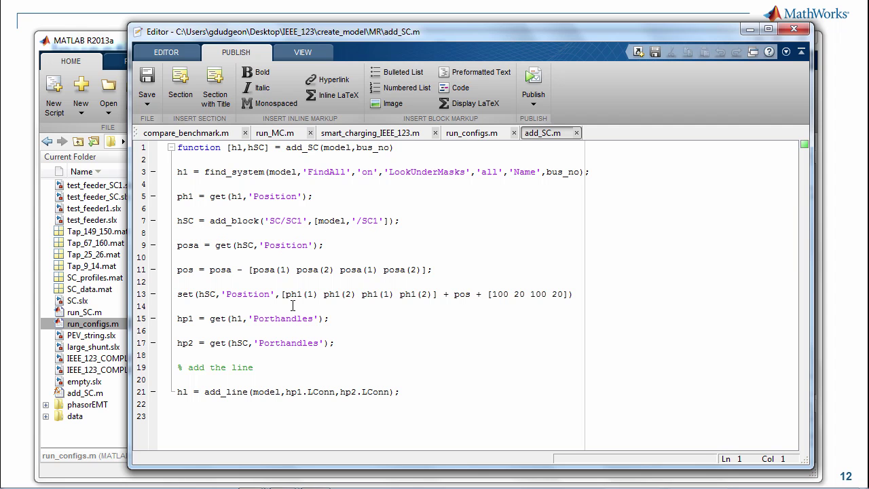
left_click(486, 135)
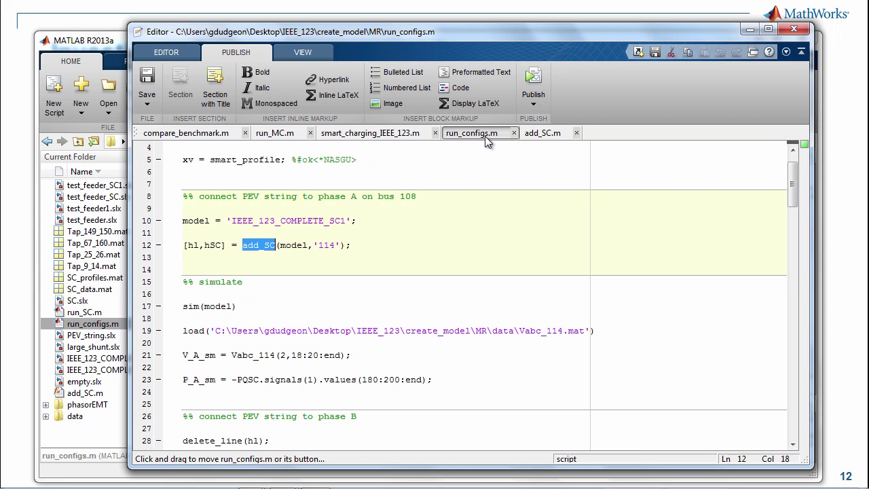
Review the simulation and phase B and C connection sections of run_configs.m, then minimize the Editor.
left_click(365, 207)
scroll(411, 273, "down", 4)
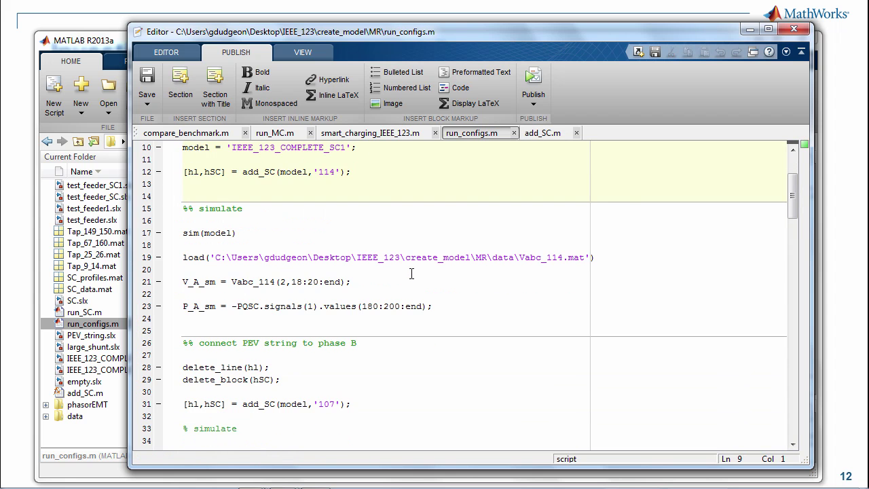
scroll(272, 294, "down", 5)
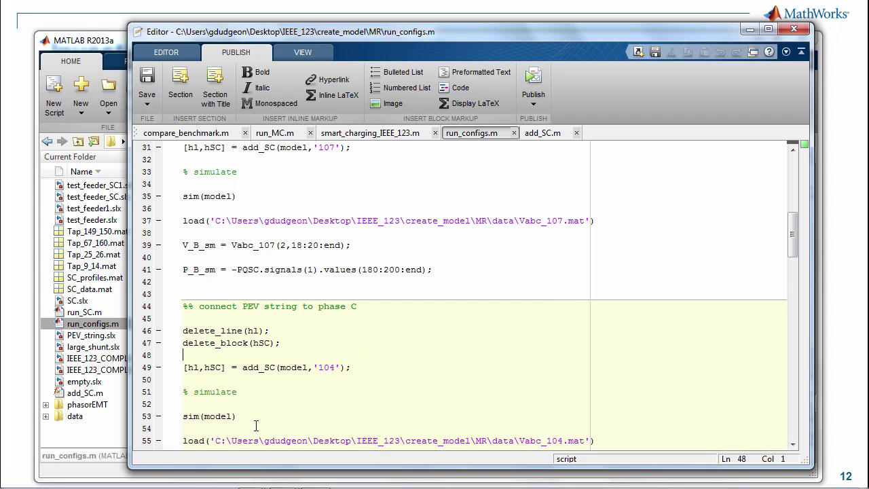
left_click(522, 269)
scroll(523, 270, "up", 9)
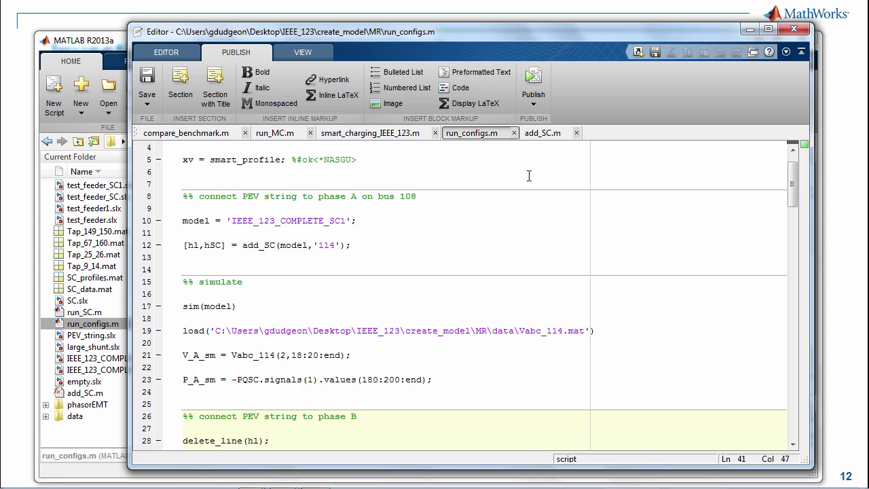
left_click(749, 29)
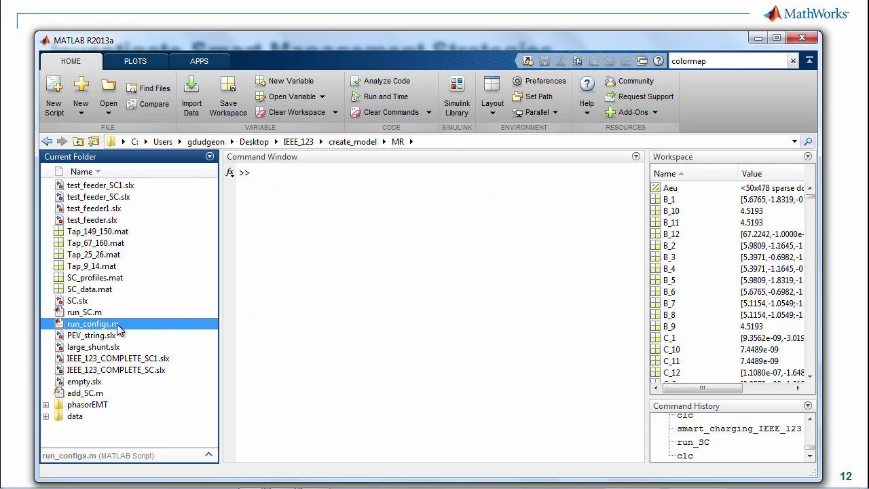
Copy the save-data and six-figure plotting sections at the end of run_configs.m into a new script.
double_click(117, 325)
scroll(262, 285, "down", 3)
scroll(263, 286, "down", 1)
scroll(263, 286, "up", 2)
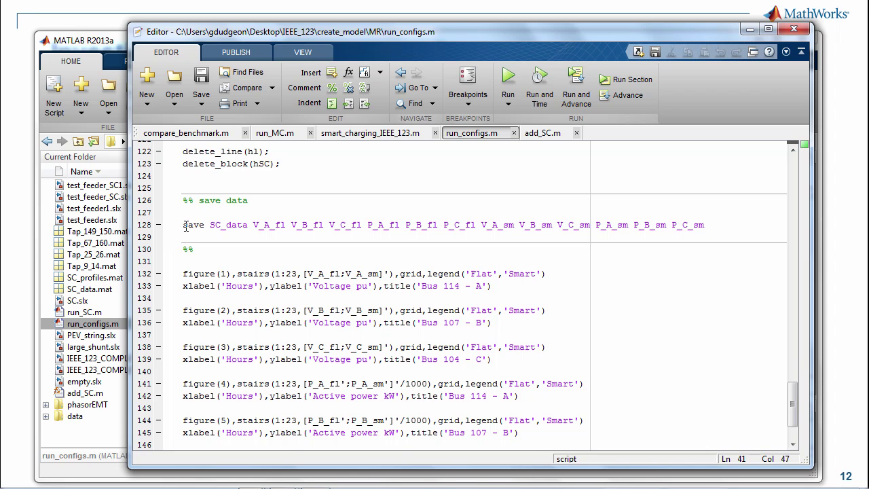
left_click_drag(182, 200, 613, 441)
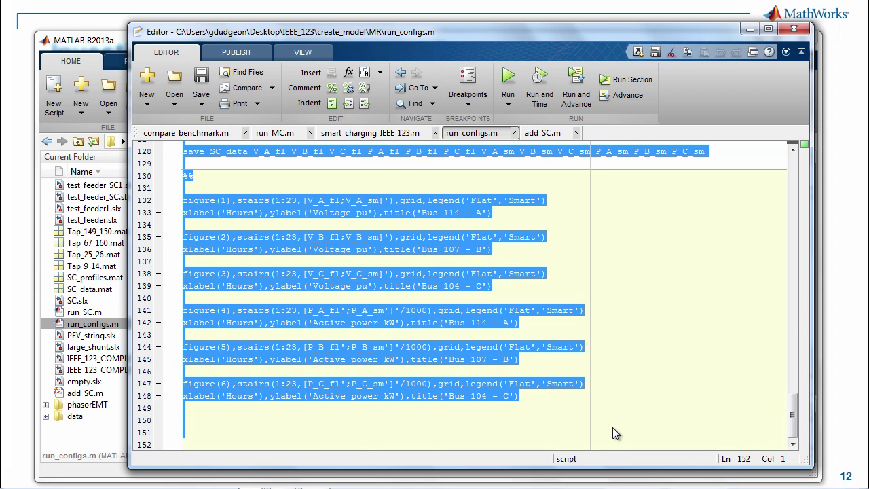
left_click(148, 78)
key("ctrl+v")
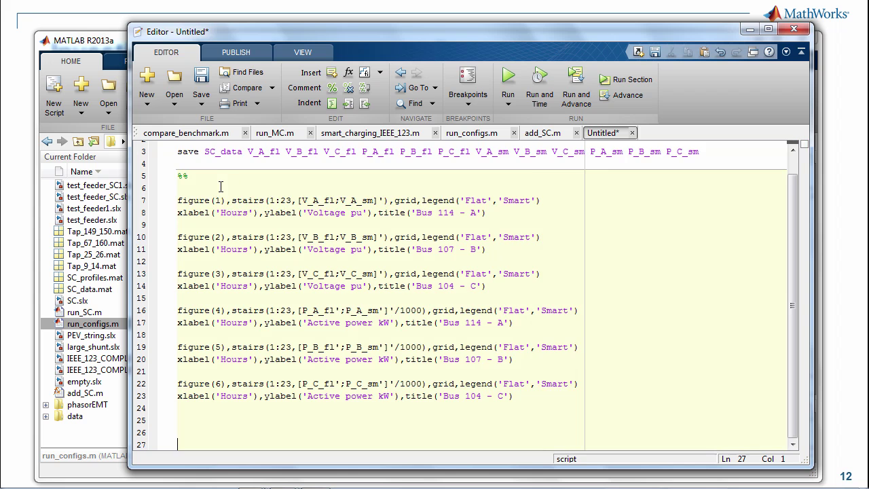
Change the first section of the new script to "%% load data" with the command "load SC_data", removing the variable list.
scroll(236, 212, "up", 1)
left_click_drag(200, 172, 163, 180)
type("load")
key("BackSpace")
key("BackSpace")
key("BackSpace")
key("BackSpace")
type("load")
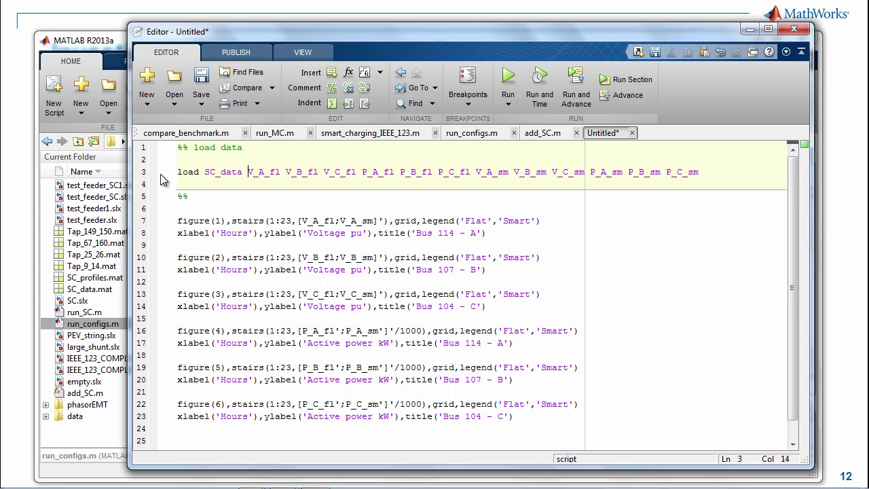
key("shift+End")
key("Delete")
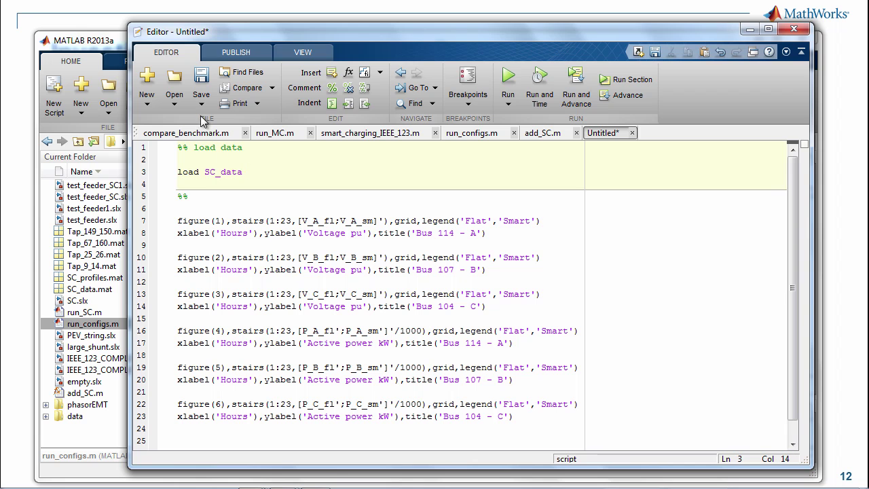
Run the data-loading section and the plotting section of the untitled script one after the other.
left_click(202, 80)
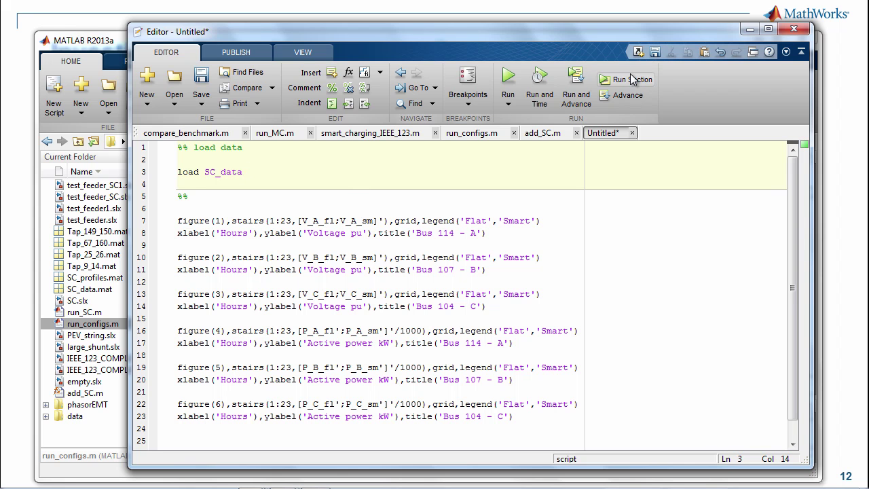
left_click(576, 80)
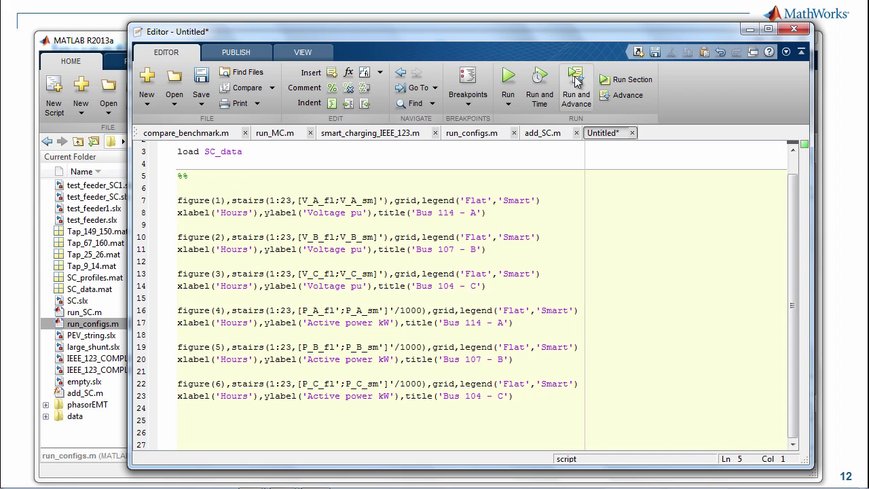
left_click(576, 80)
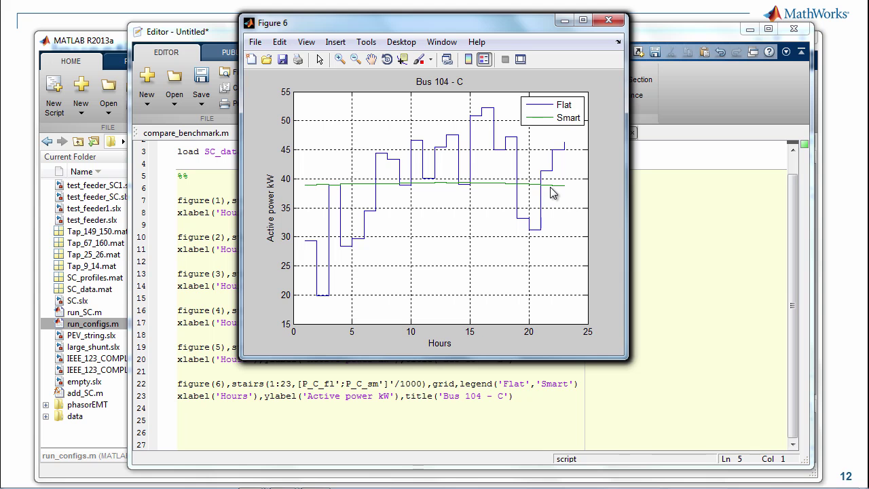
Compare the flat and smart active power and voltage plots, closing Figures 6 through 2 to reach Figure 1.
left_click(611, 22)
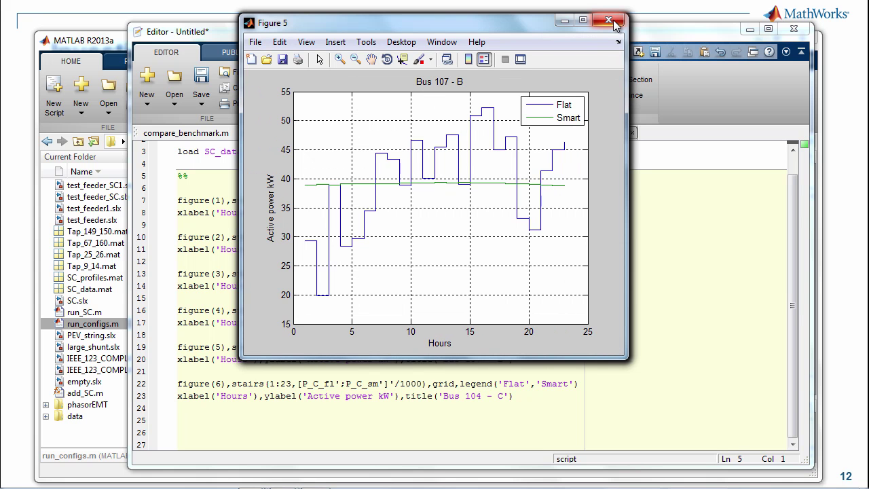
left_click(609, 21)
left_click(612, 22)
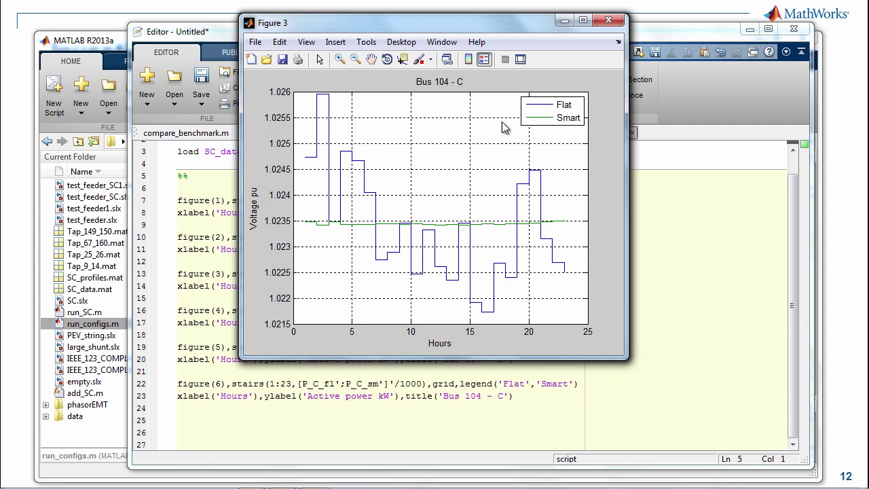
left_click(613, 24)
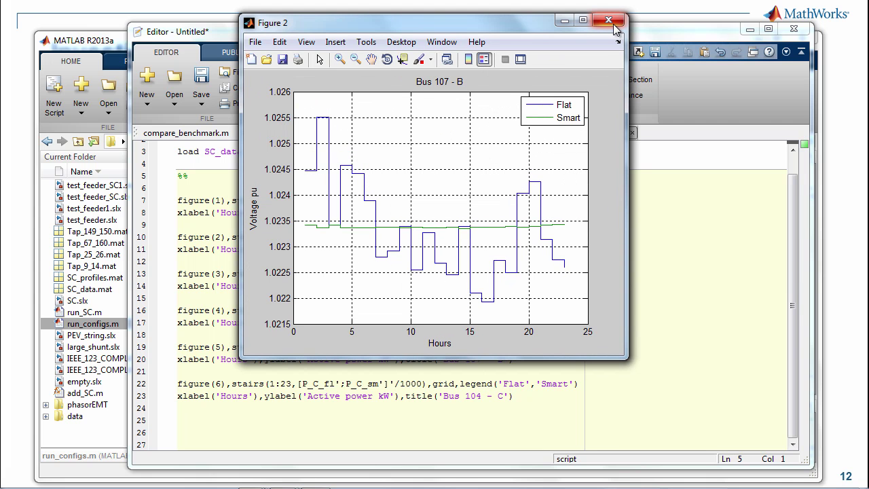
left_click(613, 24)
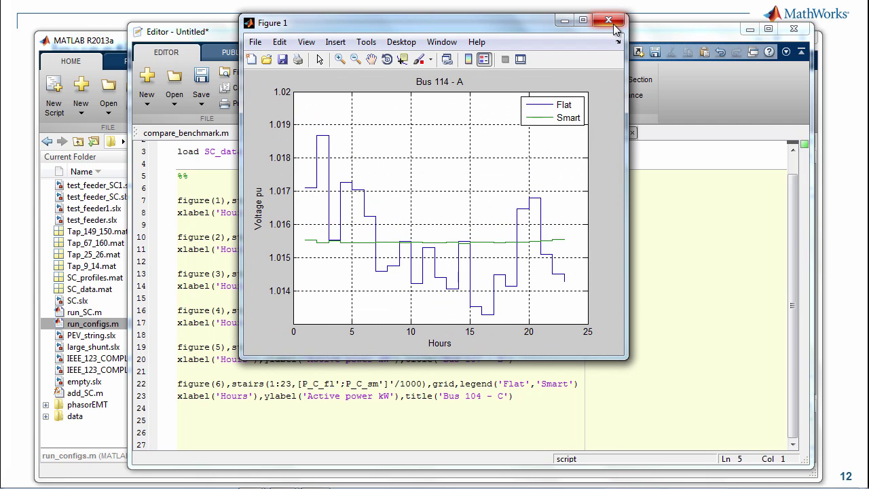